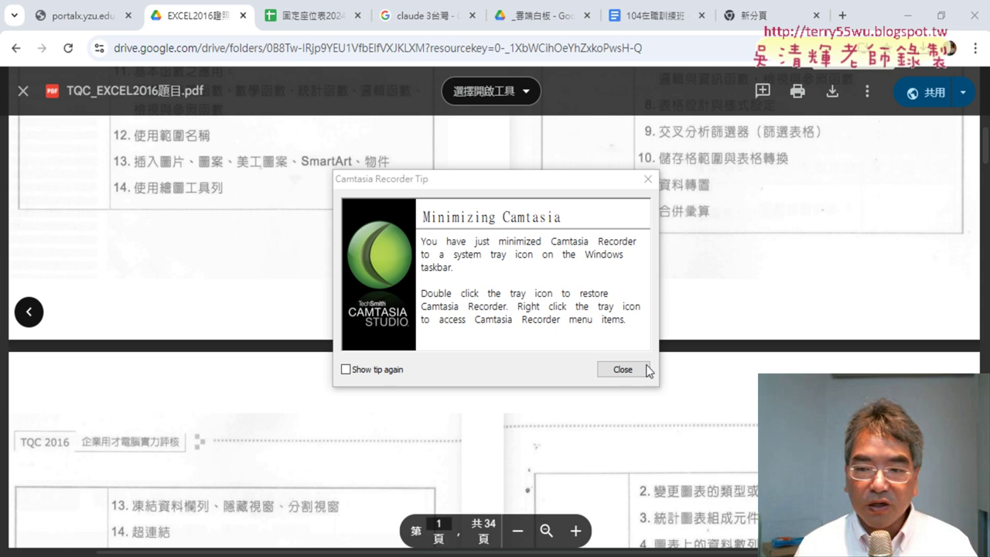
Dismiss the recorder's tip and zoom the PDF preview out.
{"action": "left_click", "coordinate": [644, 367]}
{"action": "scroll", "coordinate": [592, 358], "scroll_direction": "up", "scroll_amount": 4}
{"action": "scroll", "coordinate": [595, 357], "scroll_direction": "up", "scroll_amount": 2}
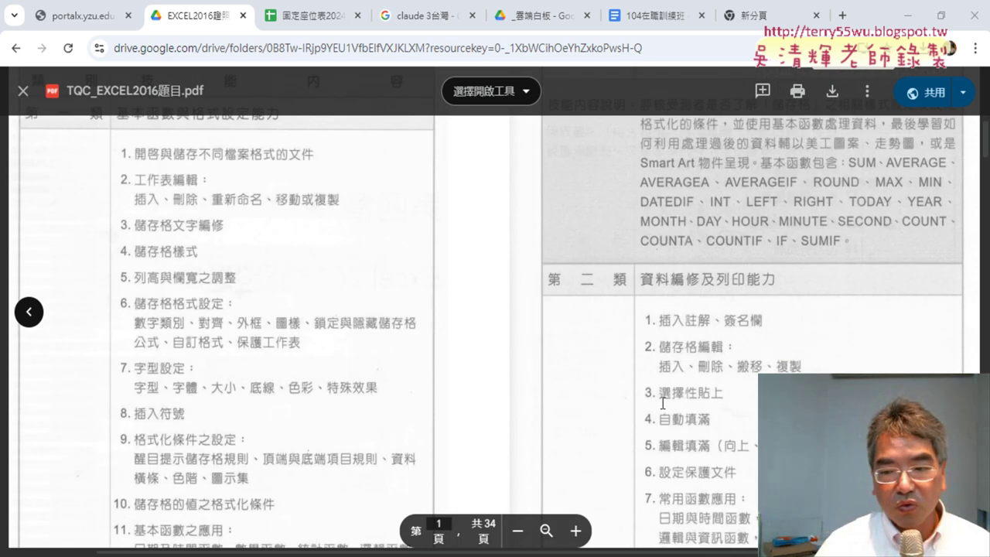
{"action": "left_click", "coordinate": [517, 531]}
{"action": "scroll", "coordinate": [471, 406], "scroll_direction": "up", "scroll_amount": 1}
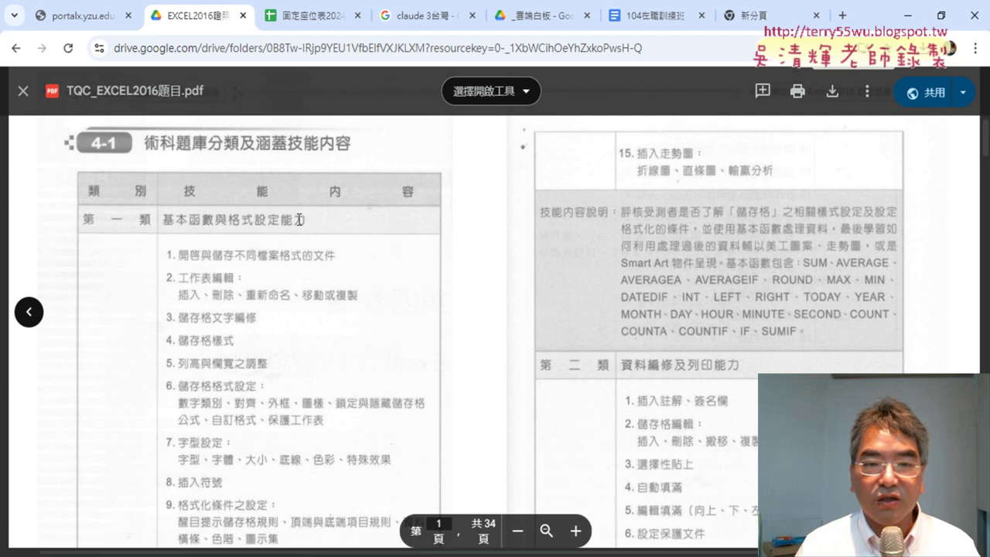
Scroll through the skill categories down to page 4, task 102 Golf.
{"action": "scroll", "coordinate": [617, 290], "scroll_direction": "down", "scroll_amount": 1}
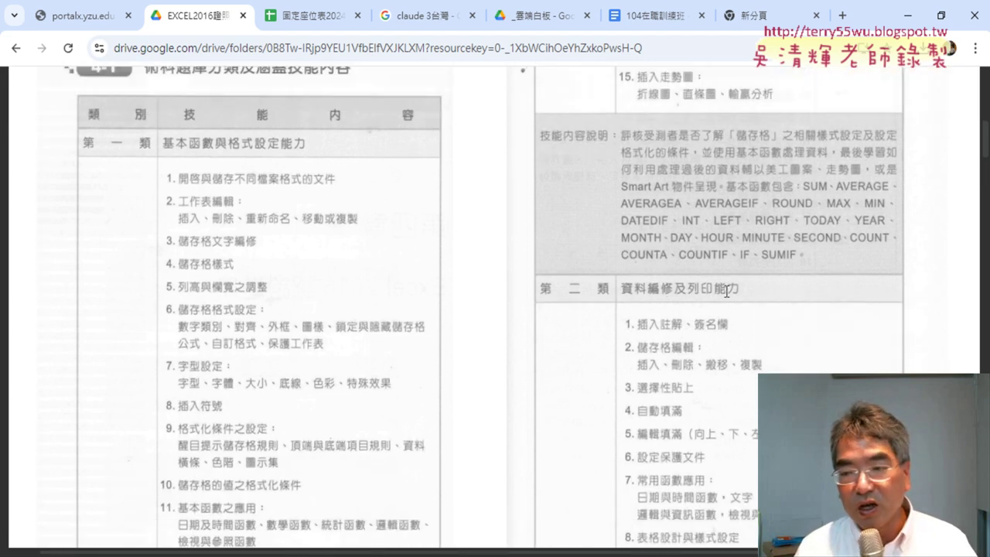
{"action": "scroll", "coordinate": [520, 324], "scroll_direction": "down", "scroll_amount": 3}
{"action": "scroll", "coordinate": [519, 324], "scroll_direction": "down", "scroll_amount": 4}
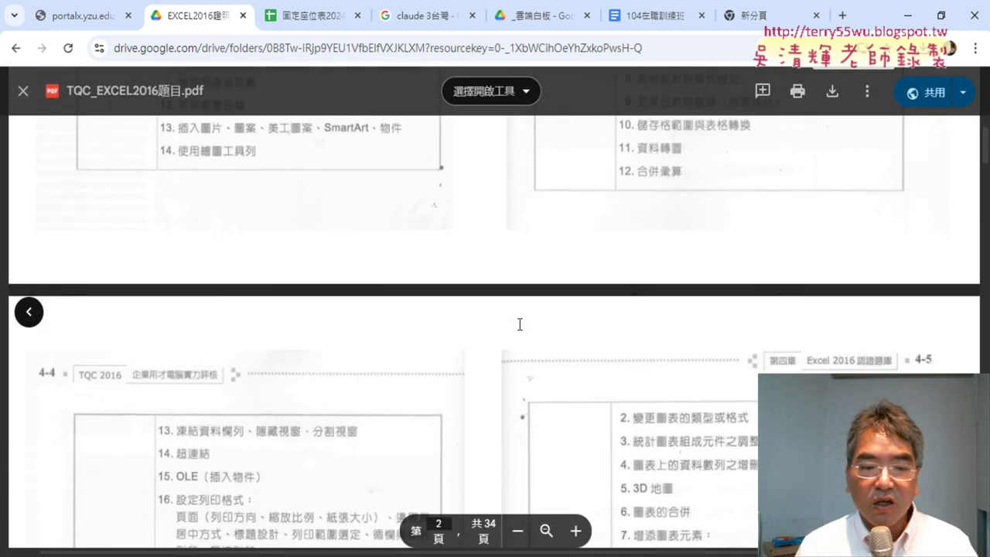
{"action": "scroll", "coordinate": [519, 324], "scroll_direction": "down", "scroll_amount": 1}
{"action": "scroll", "coordinate": [519, 323], "scroll_direction": "down", "scroll_amount": 3}
{"action": "scroll", "coordinate": [519, 323], "scroll_direction": "down", "scroll_amount": 3}
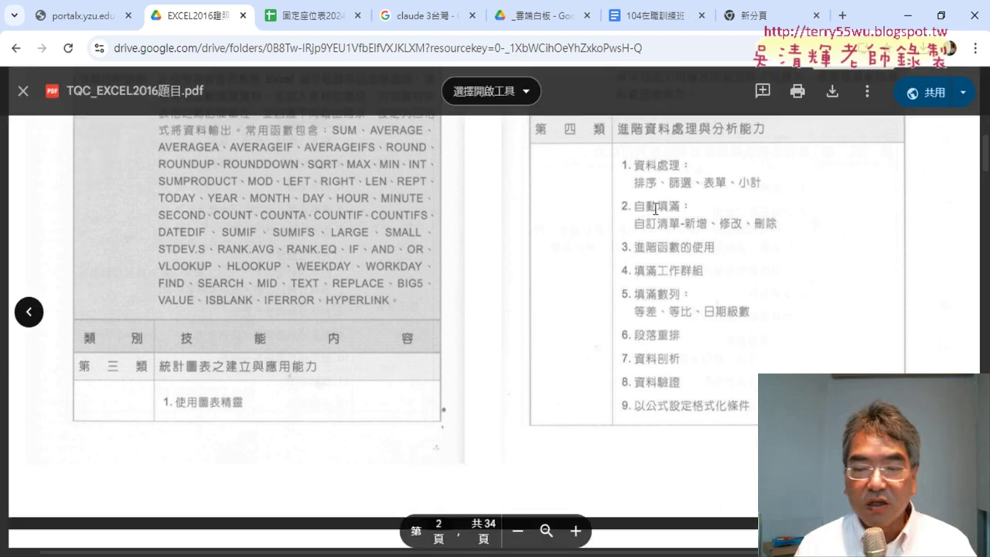
{"action": "scroll", "coordinate": [656, 208], "scroll_direction": "down", "scroll_amount": 5}
{"action": "scroll", "coordinate": [624, 239], "scroll_direction": "down", "scroll_amount": 2}
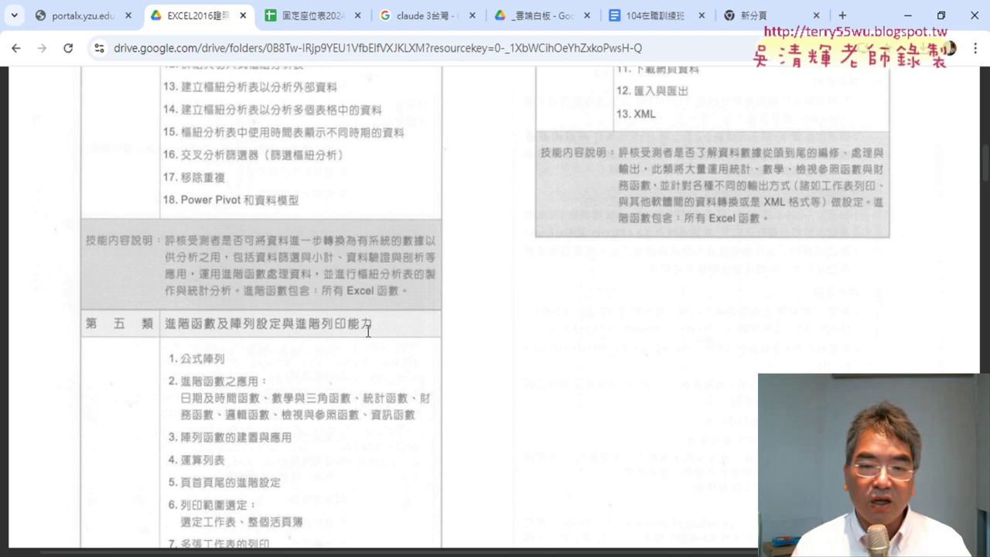
{"action": "scroll", "coordinate": [368, 331], "scroll_direction": "down", "scroll_amount": 1}
{"action": "scroll", "coordinate": [368, 331], "scroll_direction": "down", "scroll_amount": 4}
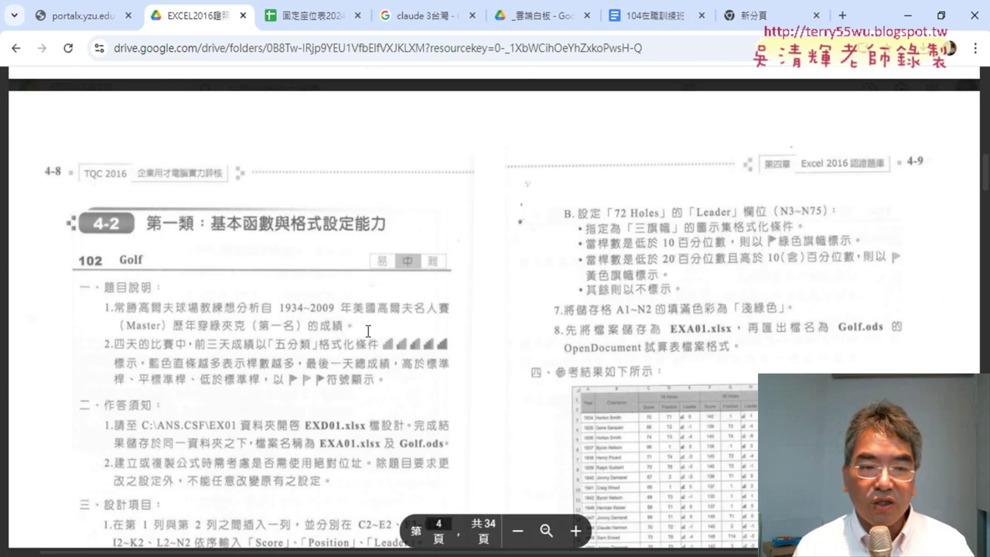
Scroll to page 5 and briefly enlarge task 104 to read its EXD01.xlsx instructions.
{"action": "scroll", "coordinate": [368, 331], "scroll_direction": "down", "scroll_amount": 2}
{"action": "scroll", "coordinate": [368, 330], "scroll_direction": "down", "scroll_amount": 3}
{"action": "scroll", "coordinate": [368, 331], "scroll_direction": "down", "scroll_amount": 3}
{"action": "scroll", "coordinate": [368, 331], "scroll_direction": "down", "scroll_amount": 2}
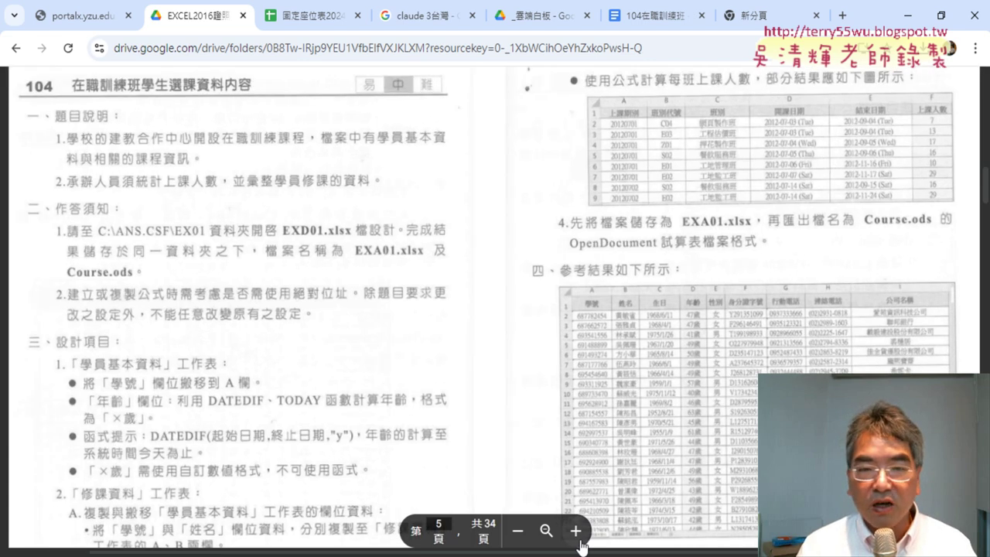
{"action": "left_click", "coordinate": [575, 531]}
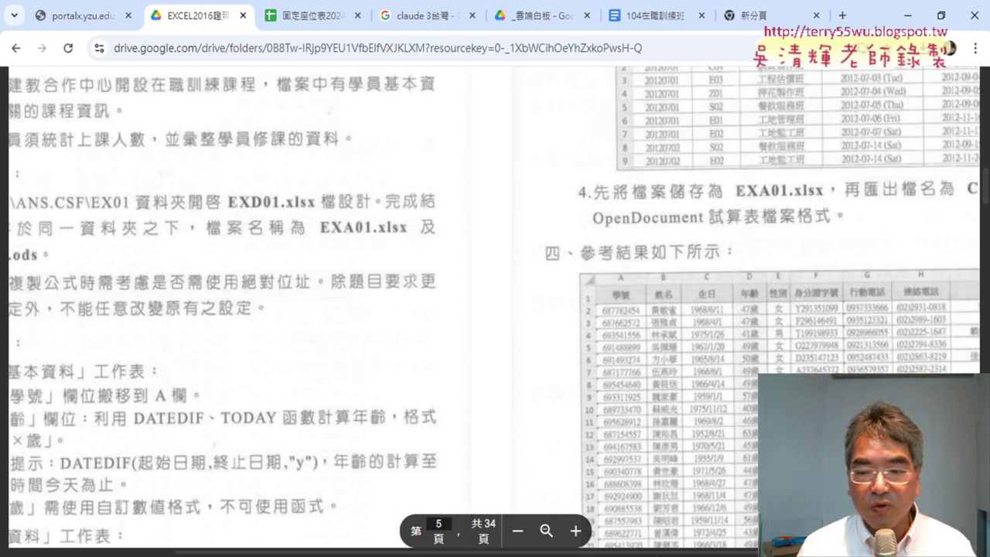
{"action": "left_click", "coordinate": [517, 531]}
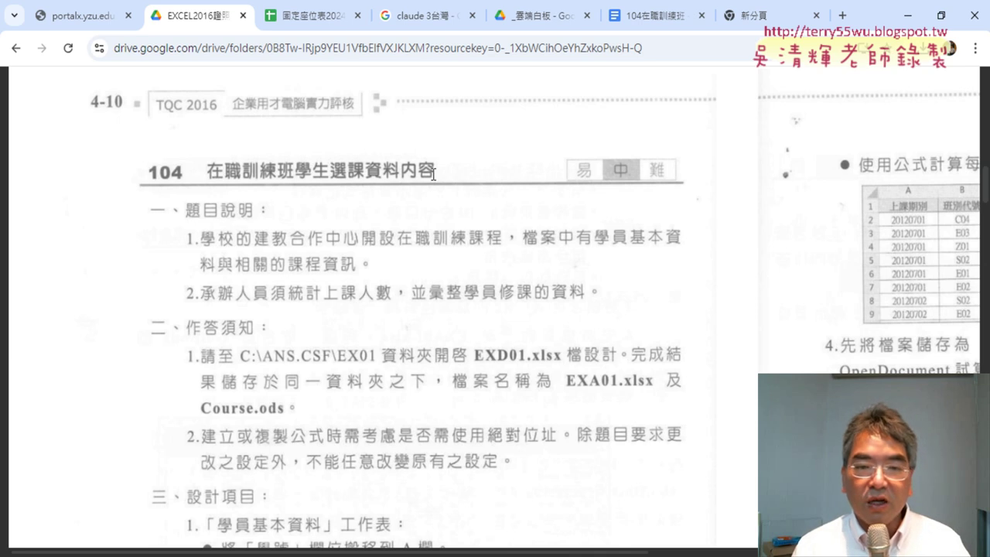
{"action": "mouse_move", "coordinate": [309, 310]}
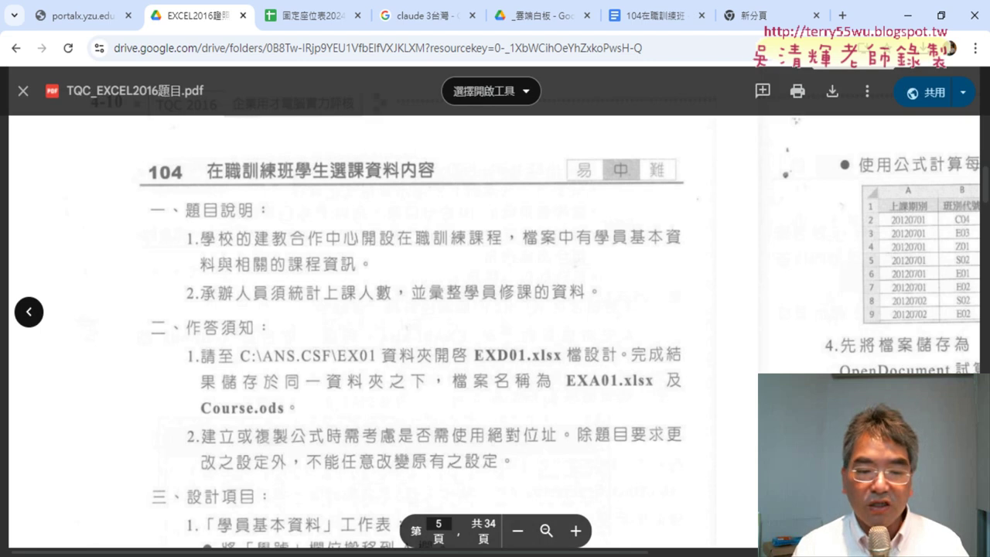
Switch to the EXD01 workbook and look over the 修課資料 and 開課期別 sheets.
{"action": "key", "text": "alt+Tab"}
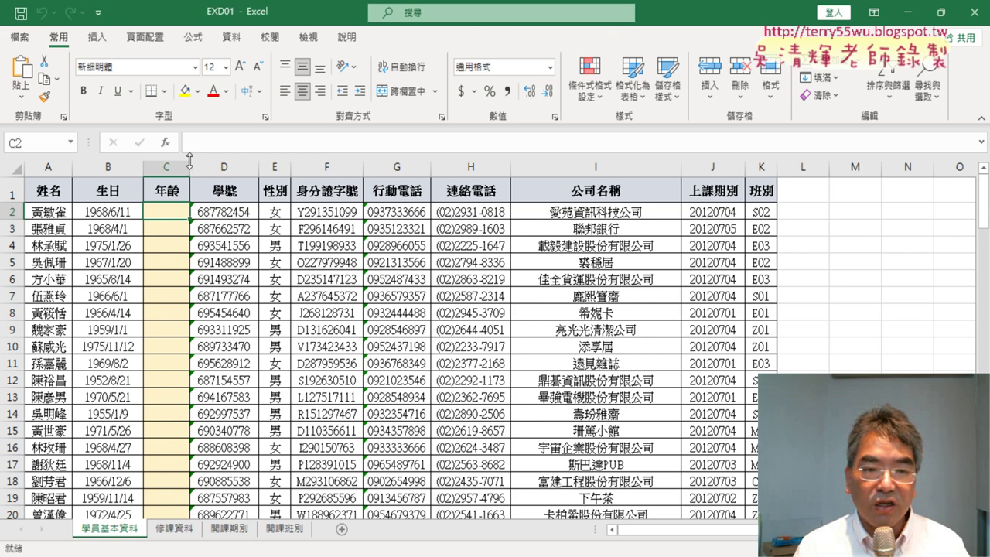
{"action": "left_click", "coordinate": [181, 164]}
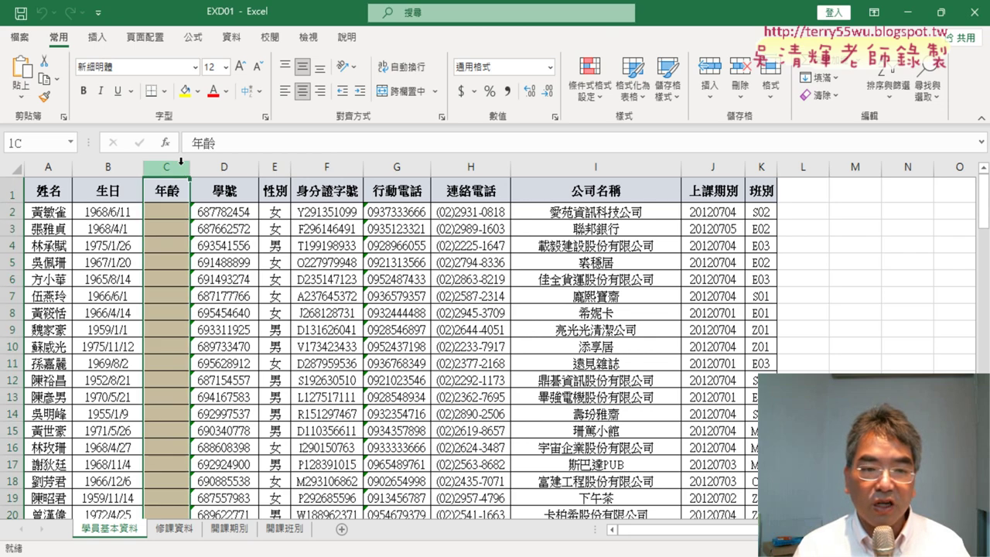
{"action": "left_click", "coordinate": [180, 533]}
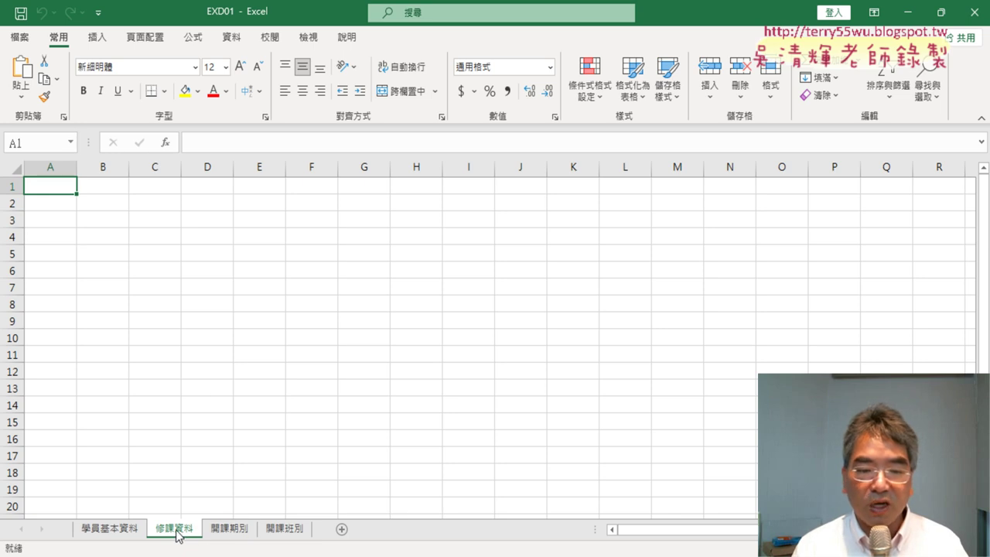
{"action": "left_click", "coordinate": [226, 532]}
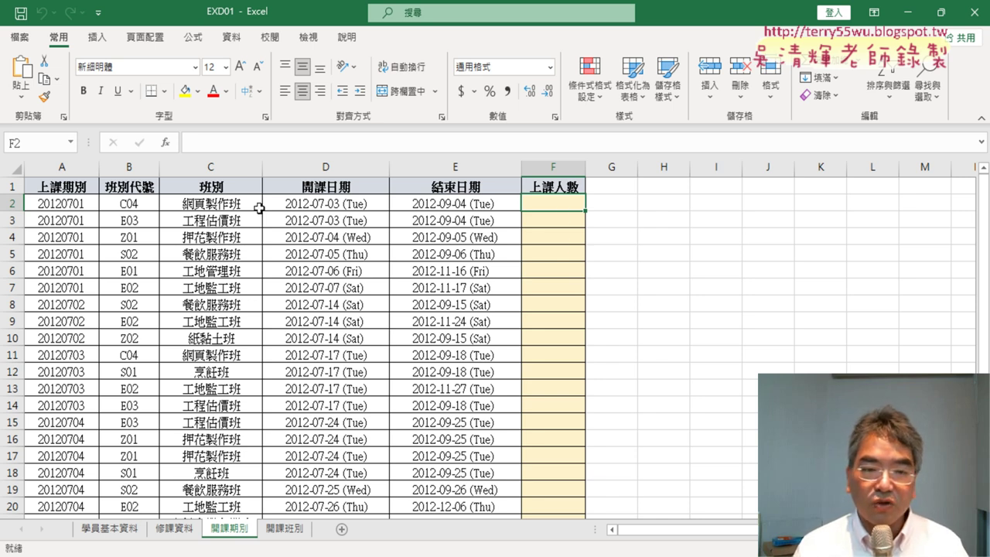
{"action": "left_click", "coordinate": [140, 205]}
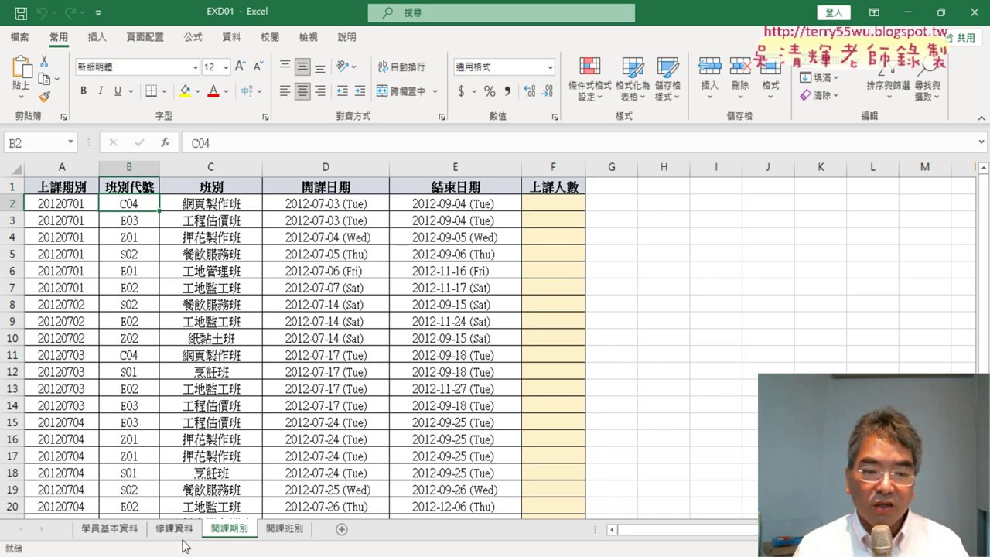
Check the 班別 column on 學員基本資料, then the class code cell B2 on 開課期別.
{"action": "left_click", "coordinate": [118, 529]}
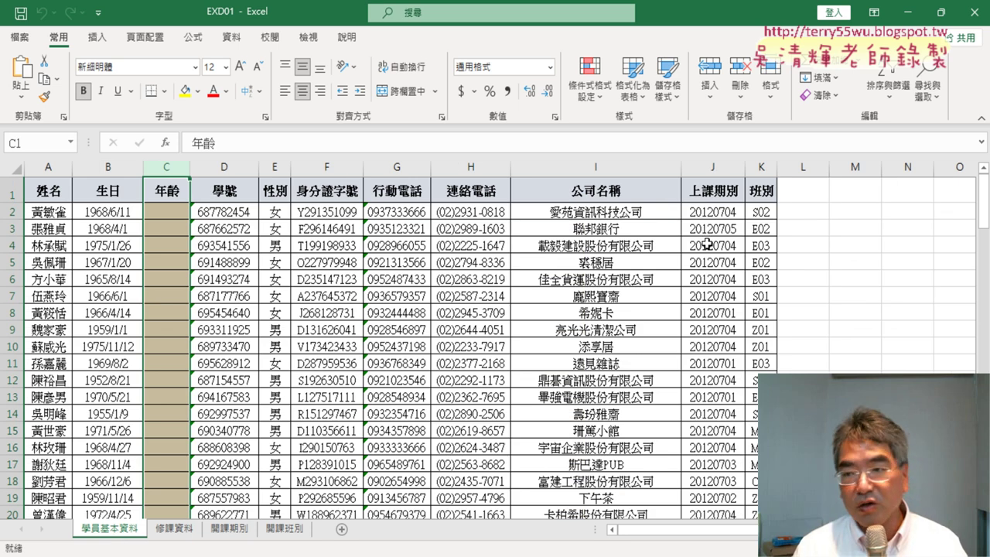
{"action": "left_click", "coordinate": [761, 167]}
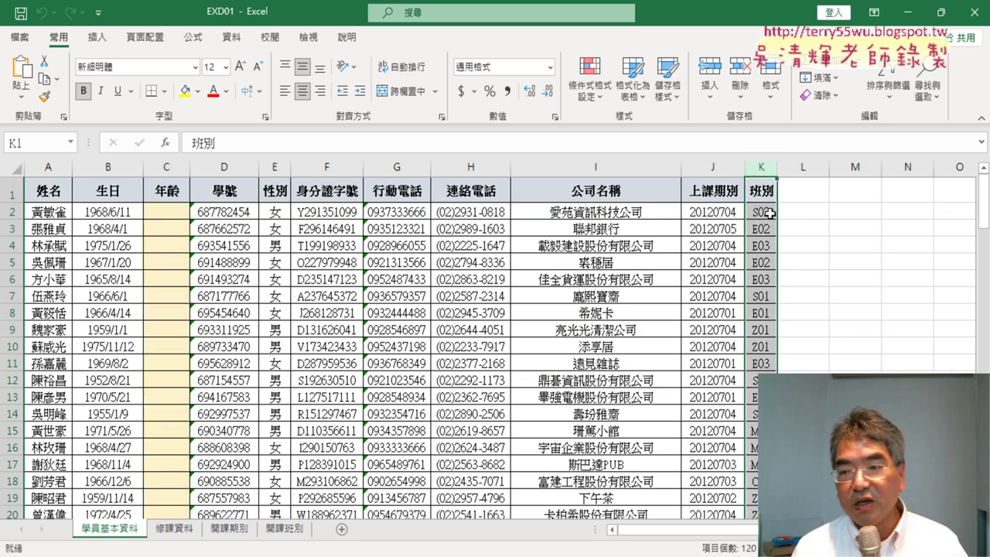
{"action": "left_click", "coordinate": [229, 528]}
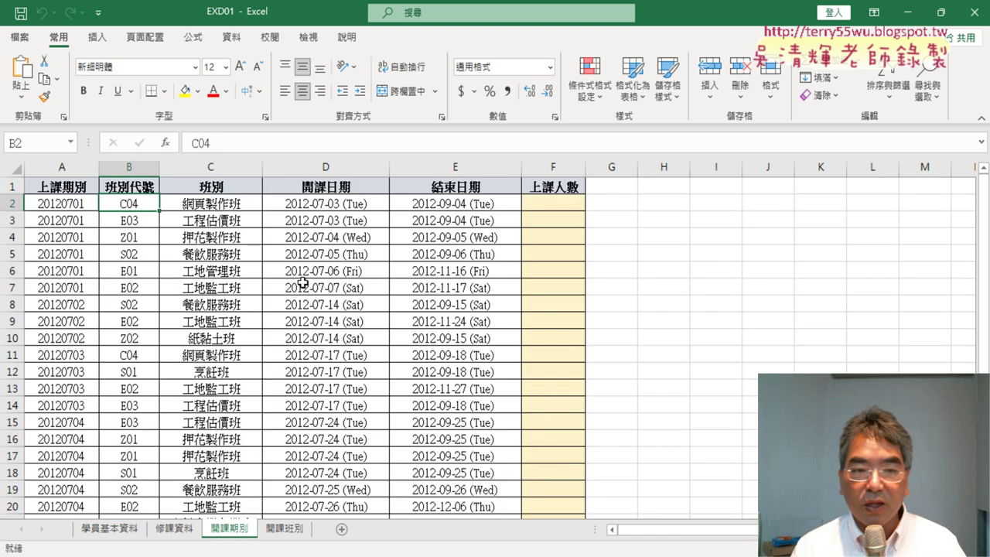
{"action": "left_click", "coordinate": [561, 202]}
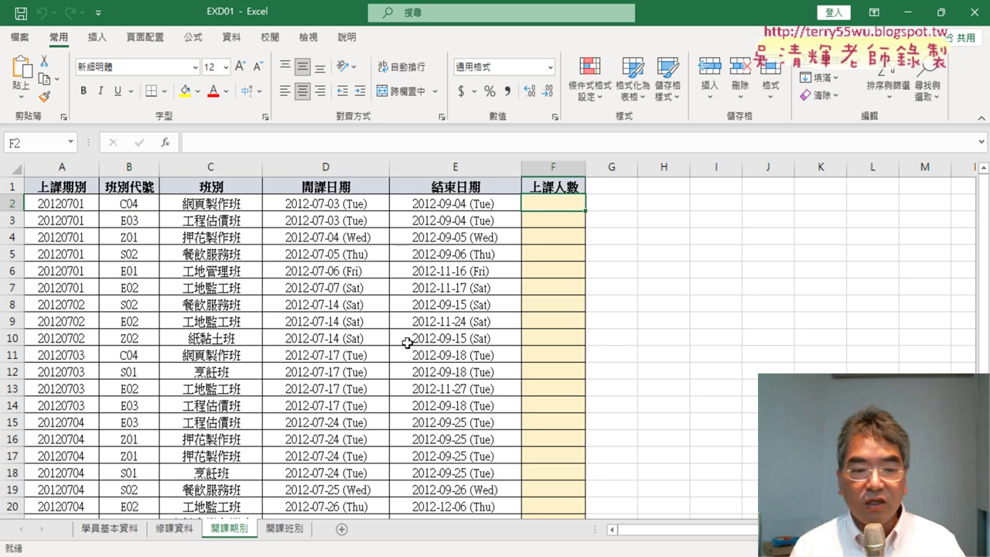
{"action": "left_click", "coordinate": [129, 203]}
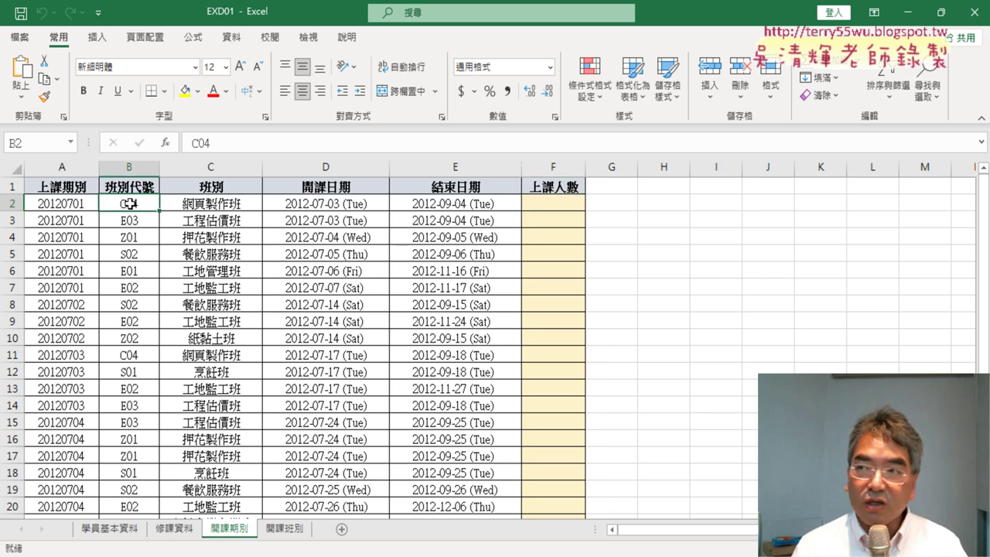
Compare 學員基本資料 class codes (K18, K26) with the 開課期別 class table.
{"action": "left_click", "coordinate": [116, 529]}
{"action": "scroll", "coordinate": [736, 187], "scroll_direction": "down", "scroll_amount": 2}
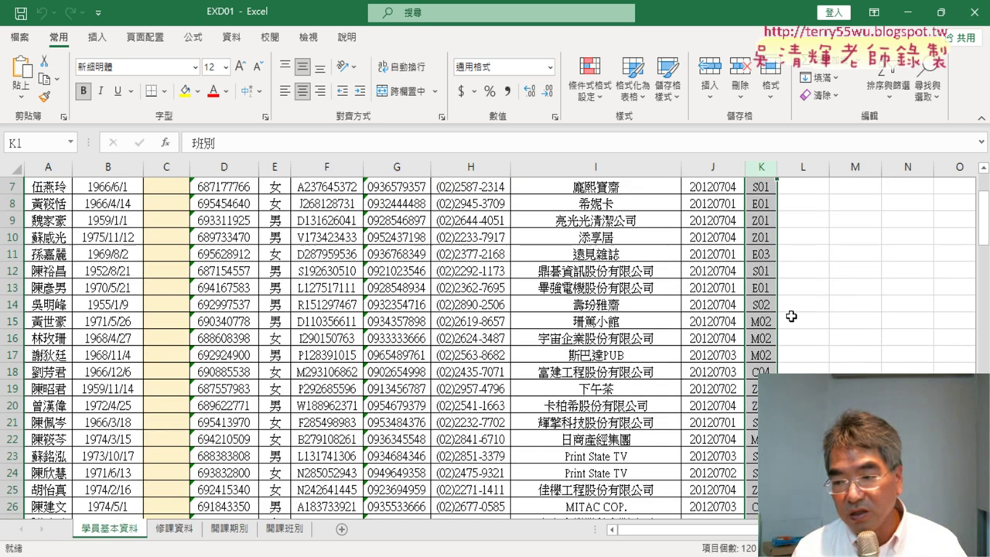
{"action": "left_click", "coordinate": [235, 533]}
{"action": "left_click", "coordinate": [128, 530]}
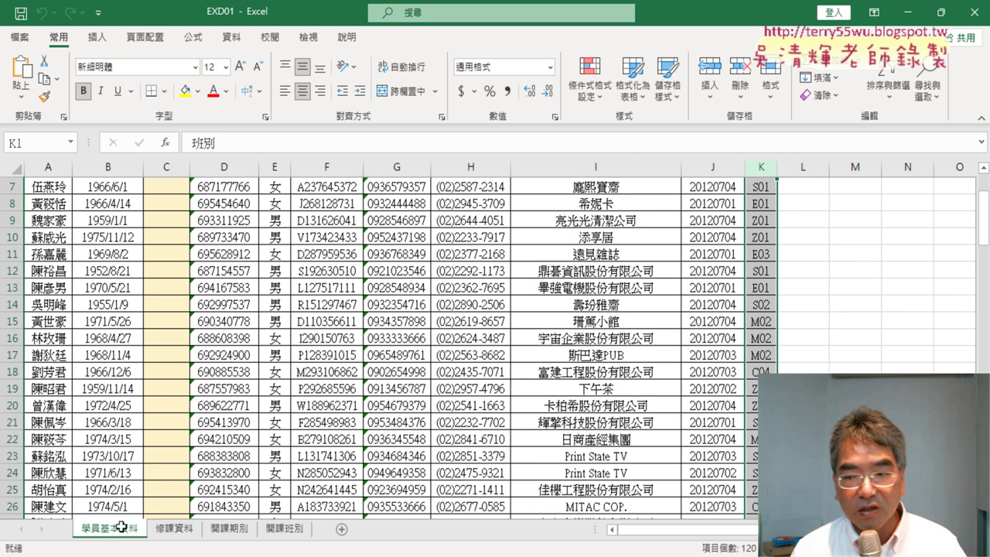
{"action": "scroll", "coordinate": [761, 325], "scroll_direction": "down", "scroll_amount": 1}
{"action": "left_click", "coordinate": [763, 321]}
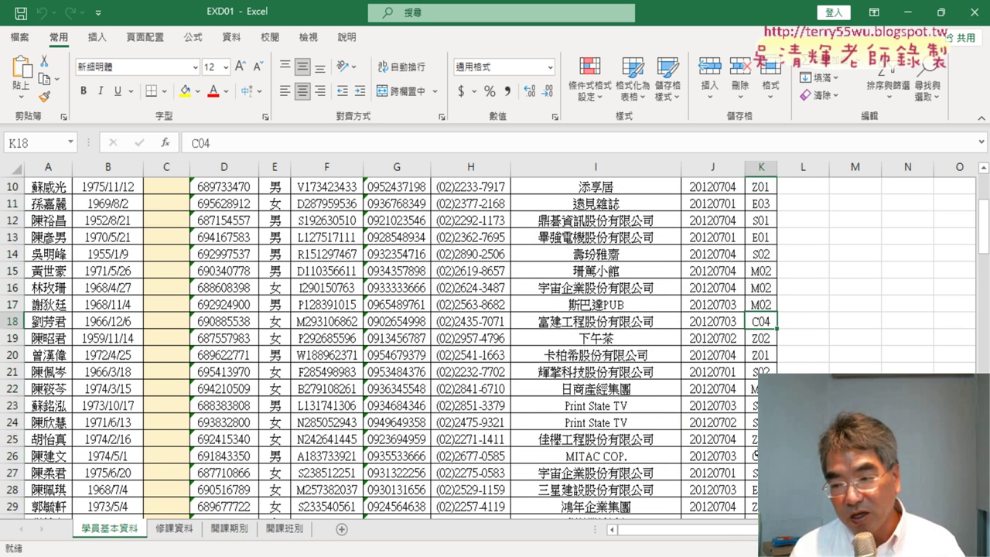
{"action": "left_click", "coordinate": [755, 456]}
{"action": "scroll", "coordinate": [755, 455], "scroll_direction": "down", "scroll_amount": 1}
{"action": "scroll", "coordinate": [756, 455], "scroll_direction": "up", "scroll_amount": 4}
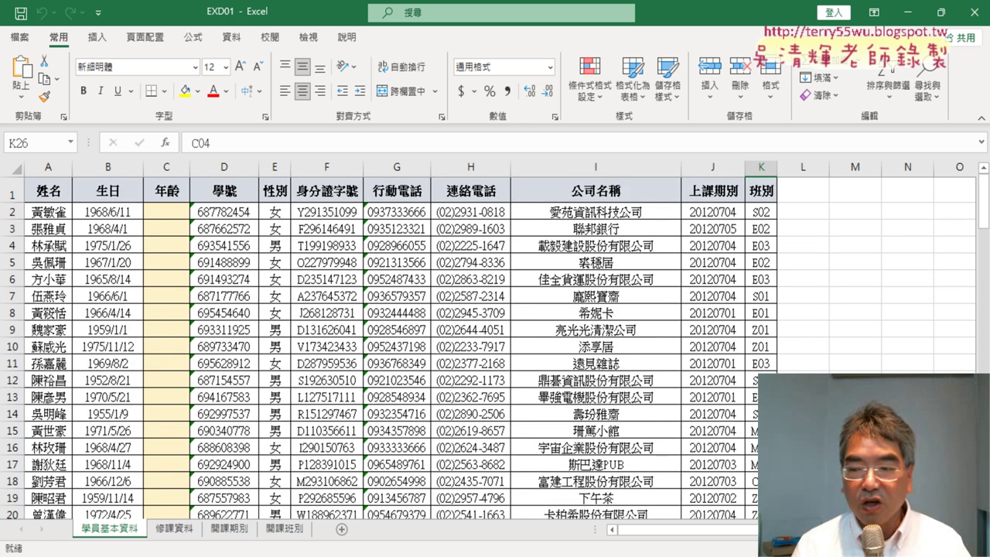
{"action": "left_click", "coordinate": [231, 528]}
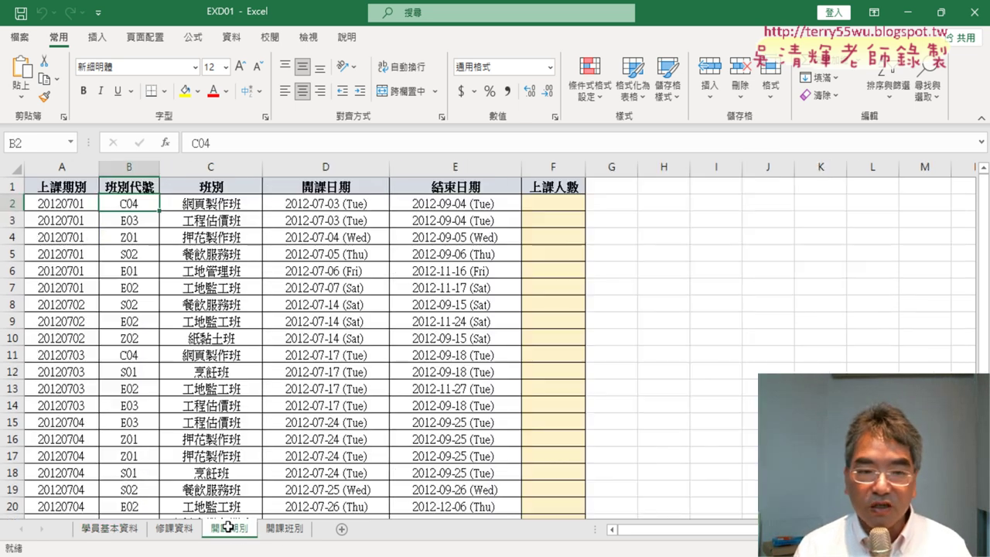
{"action": "left_click", "coordinate": [552, 203]}
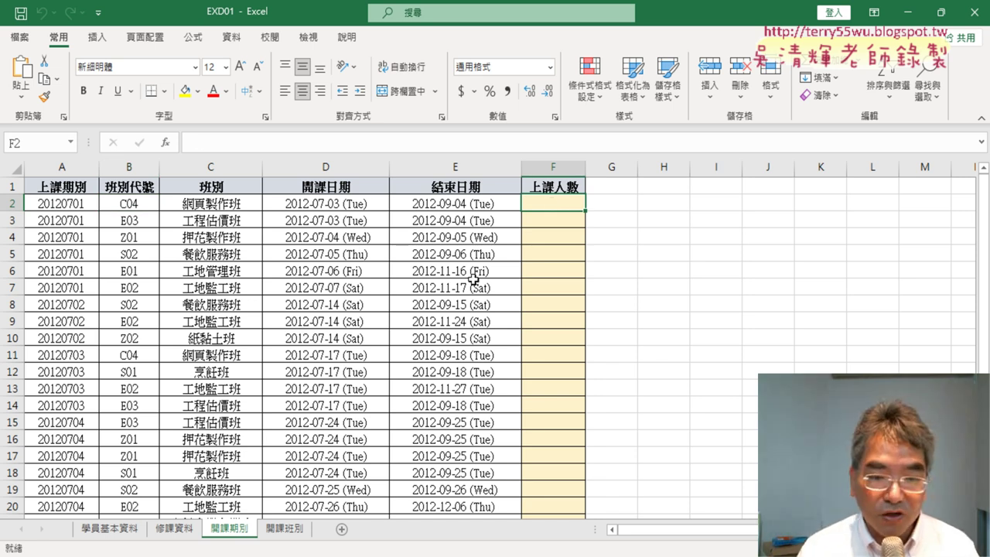
On 學員基本資料, jump down the 班別 column to the last student record, row 120.
{"action": "left_click", "coordinate": [123, 530]}
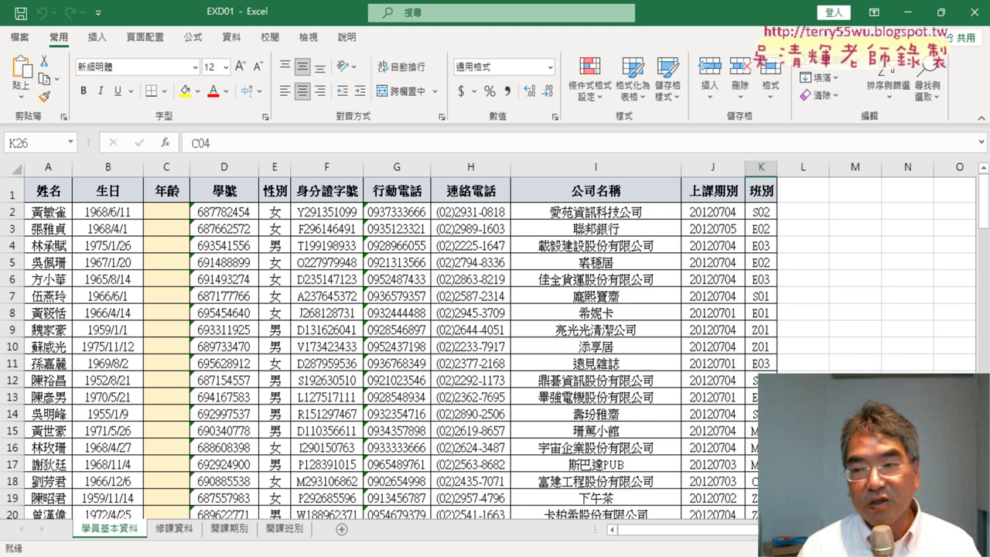
{"action": "left_click", "coordinate": [761, 167]}
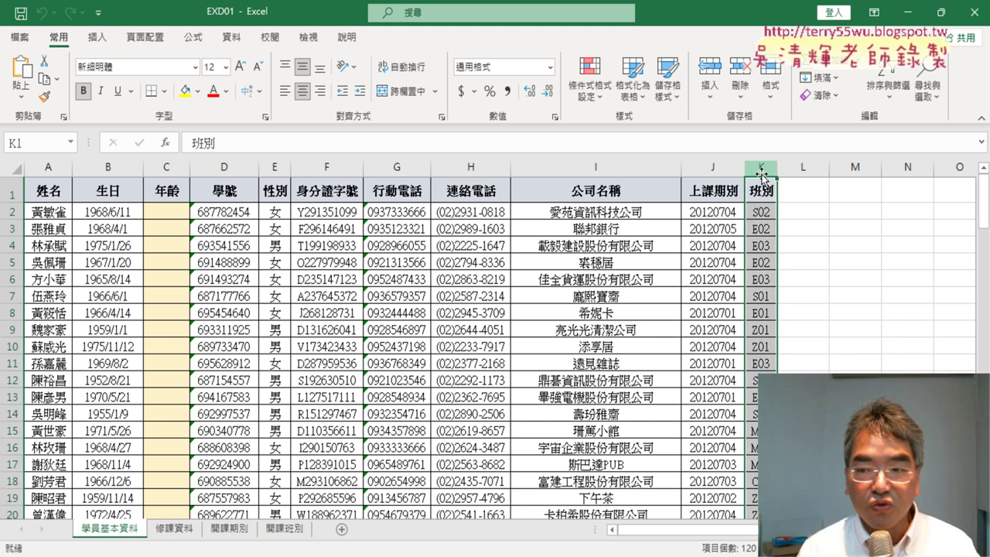
{"action": "scroll", "coordinate": [761, 247], "scroll_direction": "down", "scroll_amount": 4}
{"action": "scroll", "coordinate": [761, 247], "scroll_direction": "up", "scroll_amount": 3}
{"action": "scroll", "coordinate": [761, 248], "scroll_direction": "up", "scroll_amount": 1}
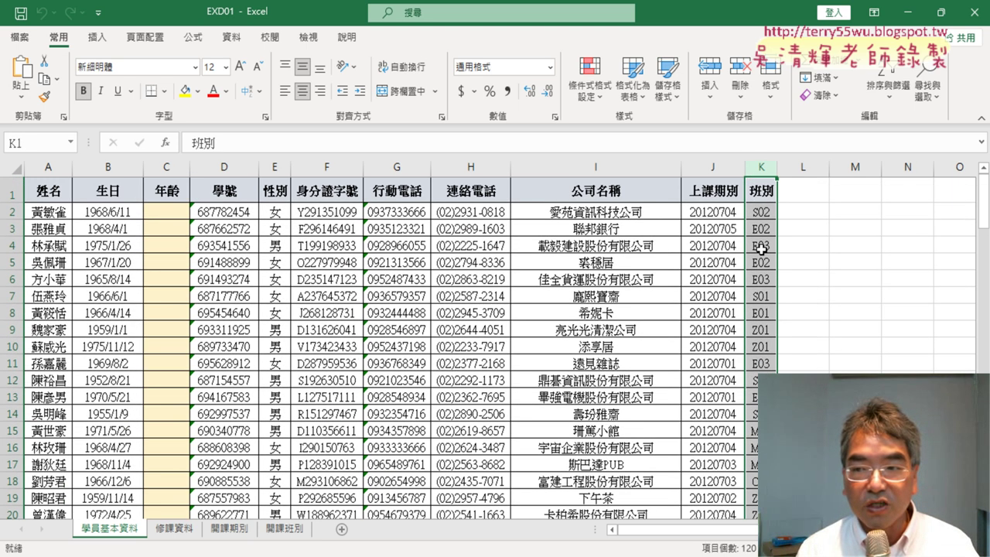
{"action": "left_click", "coordinate": [764, 193]}
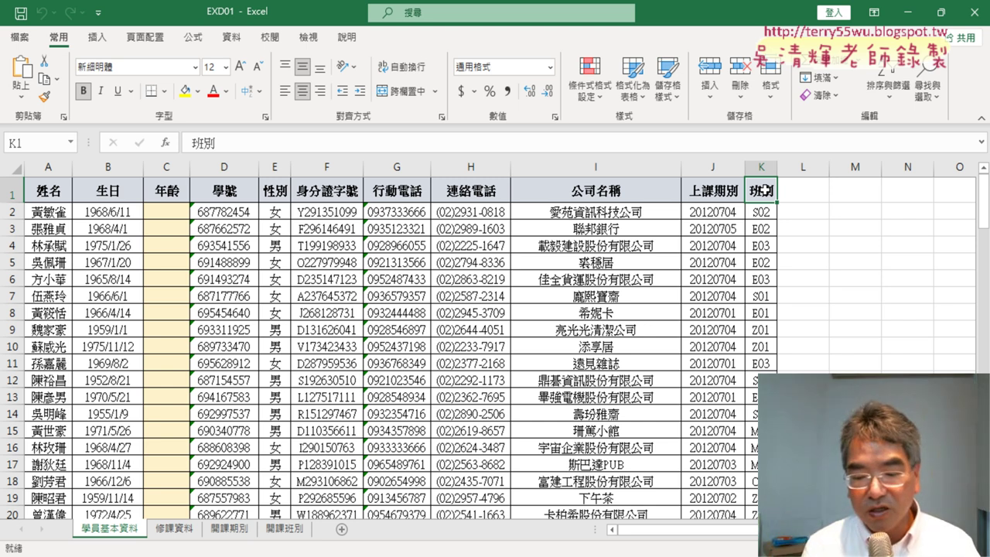
{"action": "key", "text": "ctrl+Down"}
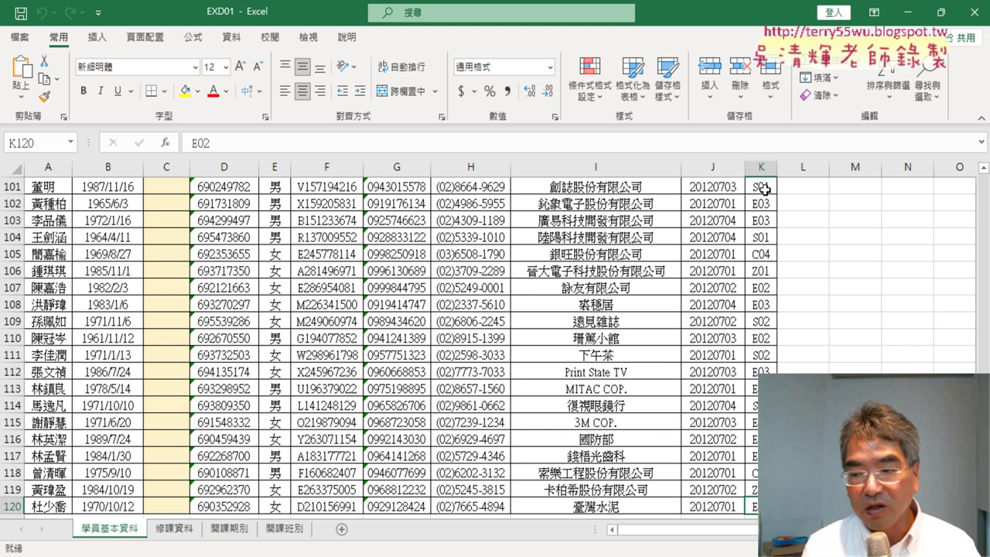
{"action": "left_click", "coordinate": [3, 506]}
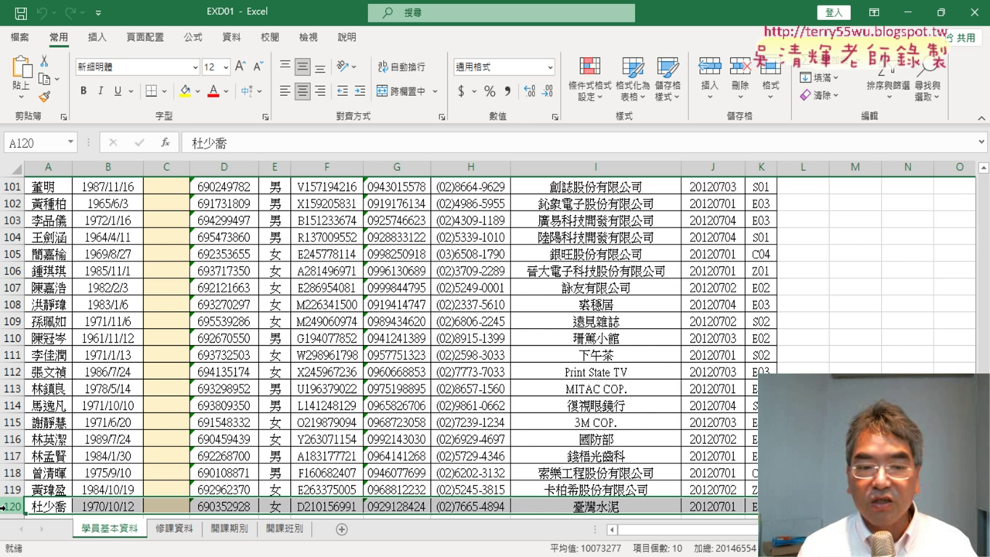
On 開課期別, check the table's extent, the D2 start date and E2 end-date formula.
{"action": "left_click", "coordinate": [228, 529]}
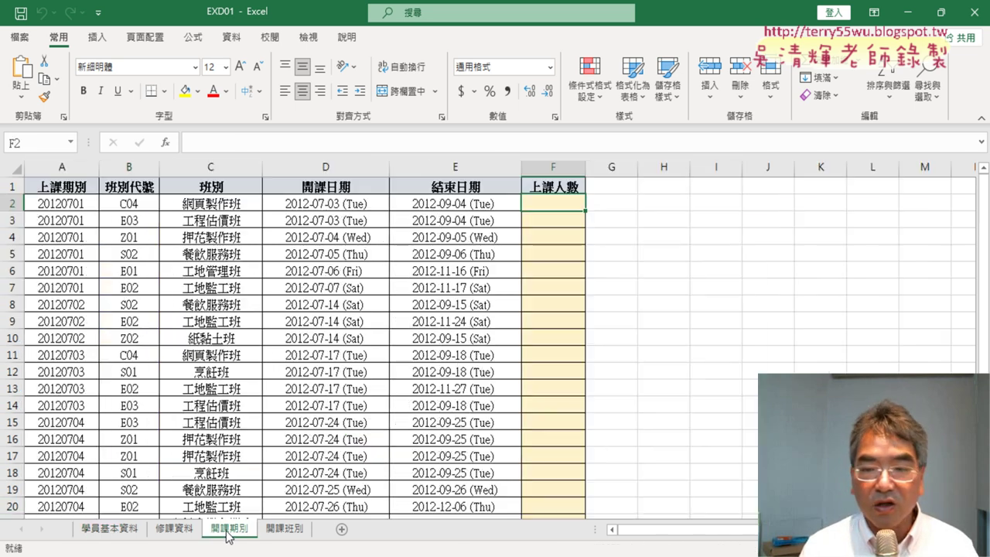
{"action": "scroll", "coordinate": [274, 433], "scroll_direction": "down", "scroll_amount": 1}
{"action": "scroll", "coordinate": [274, 433], "scroll_direction": "down", "scroll_amount": 2}
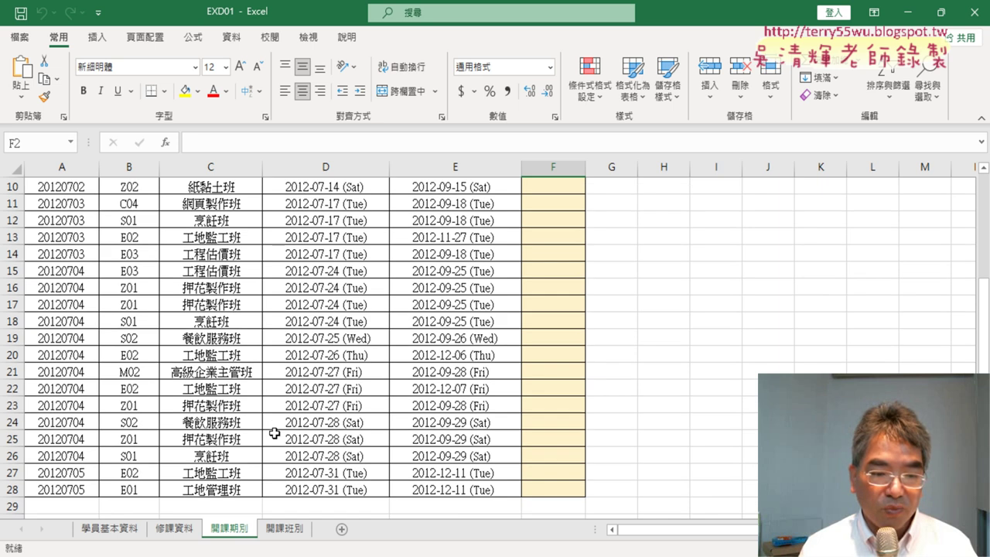
{"action": "scroll", "coordinate": [73, 499], "scroll_direction": "up", "scroll_amount": 3}
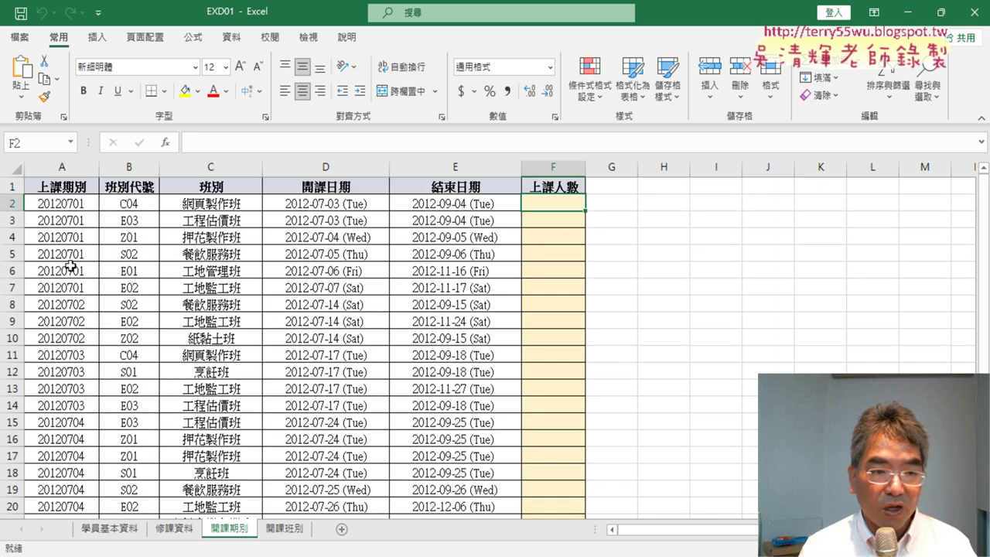
{"action": "left_click", "coordinate": [58, 185]}
{"action": "left_click", "coordinate": [57, 185]}
{"action": "key", "text": "Down"}
{"action": "key", "text": "Down"}
{"action": "key", "text": "Down"}
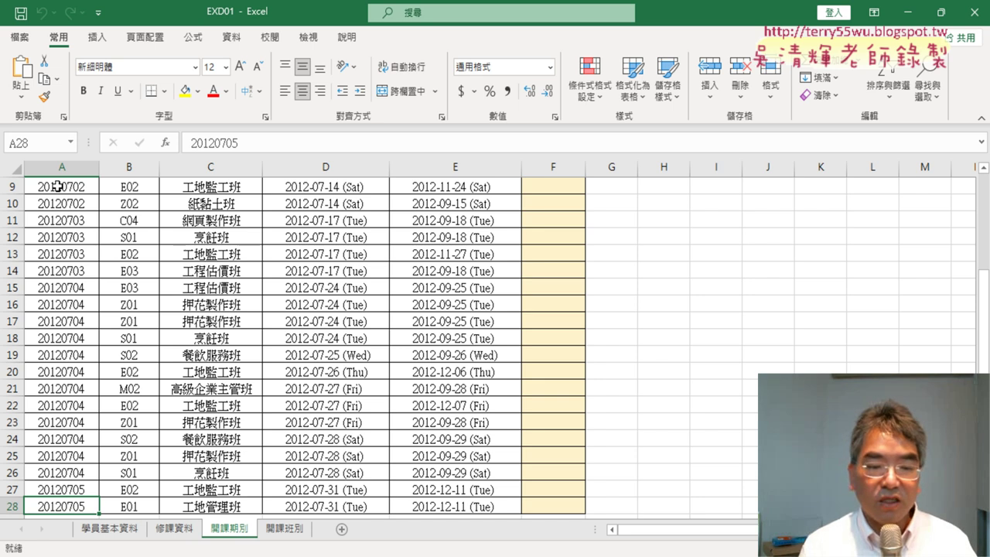
{"action": "key", "text": "ctrl+Home"}
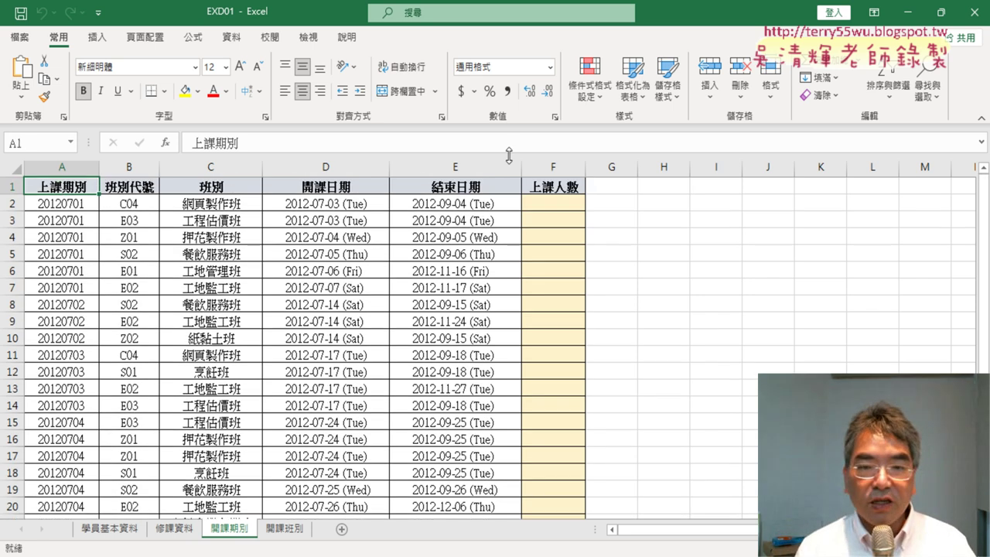
{"action": "left_click", "coordinate": [562, 199]}
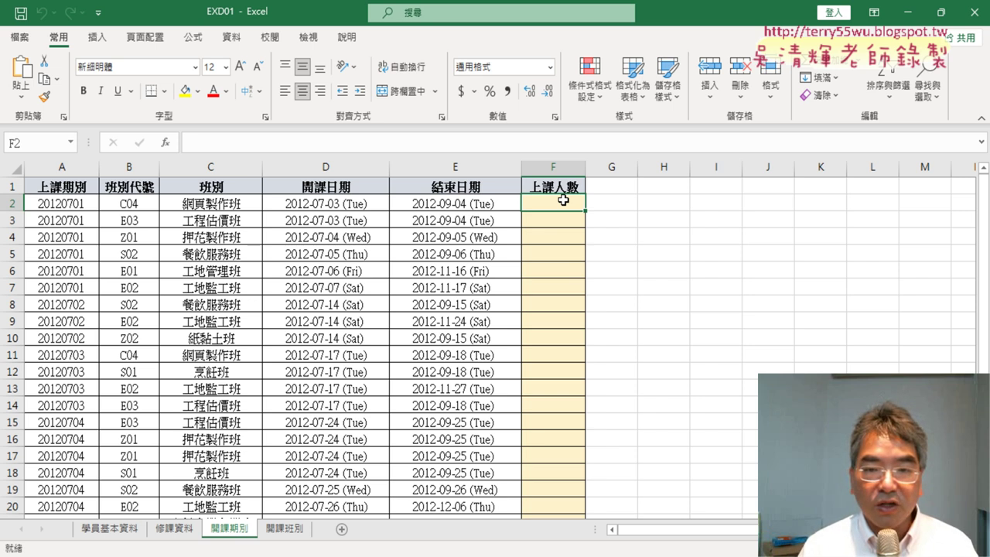
{"action": "left_click", "coordinate": [355, 207]}
{"action": "left_click", "coordinate": [462, 207]}
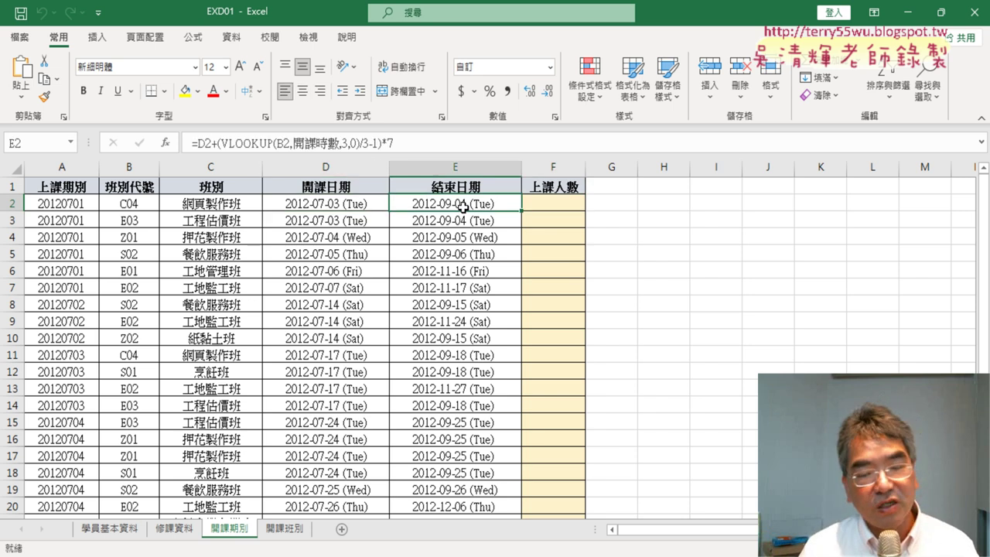
Look up the course hours for class C04 on the 開課班別 sheet.
{"action": "left_click", "coordinate": [284, 528]}
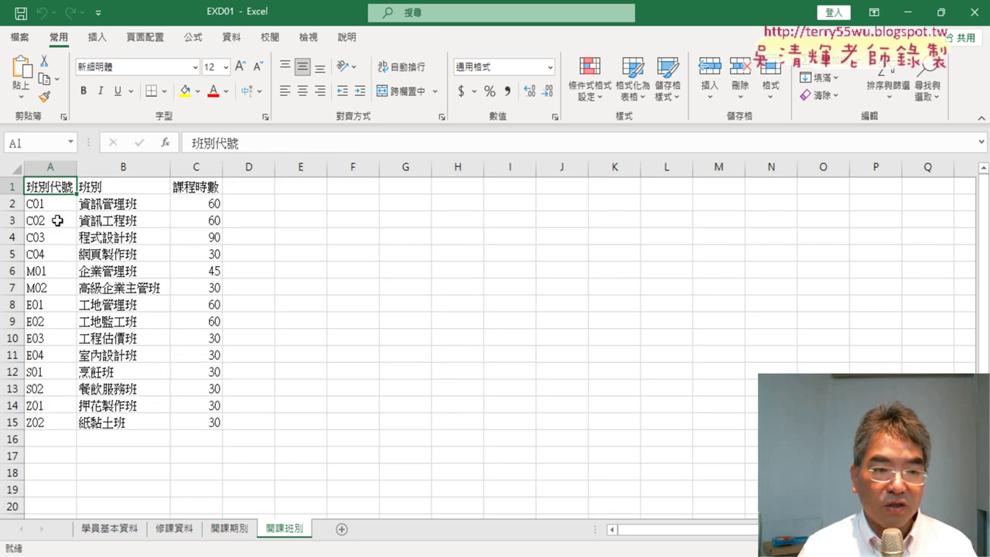
{"action": "left_click_drag", "start_coordinate": [61, 253], "coordinate": [206, 257]}
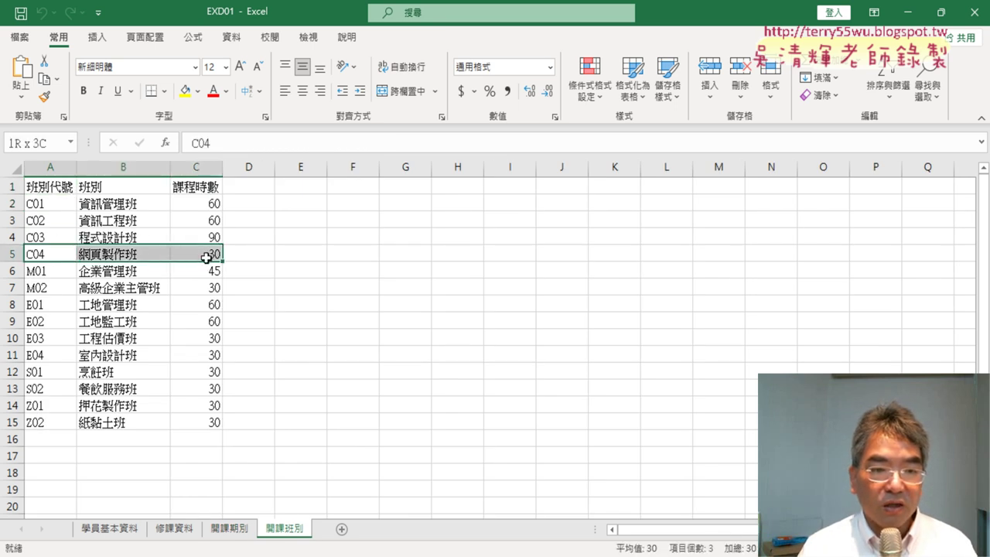
{"action": "left_click", "coordinate": [212, 257]}
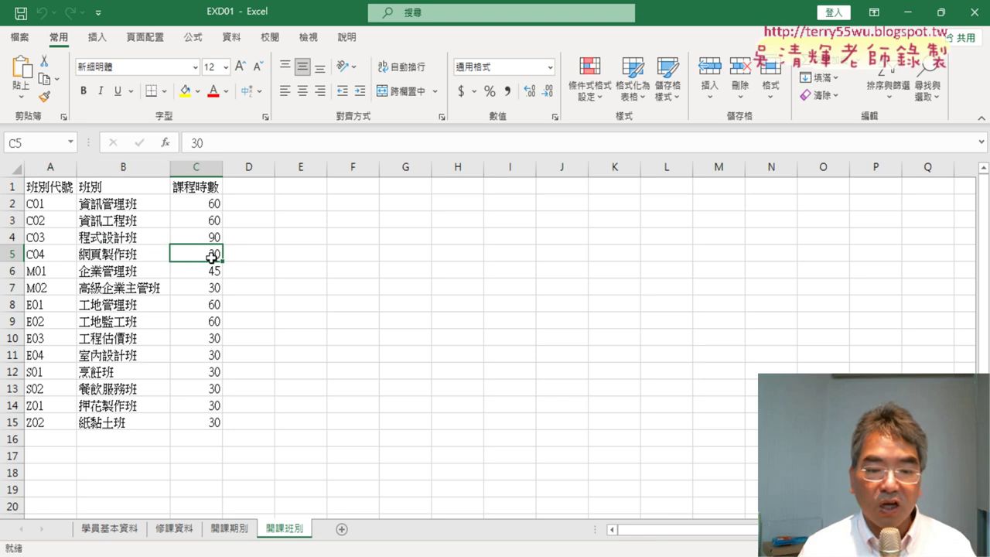
{"action": "key", "text": "alt+Tab"}
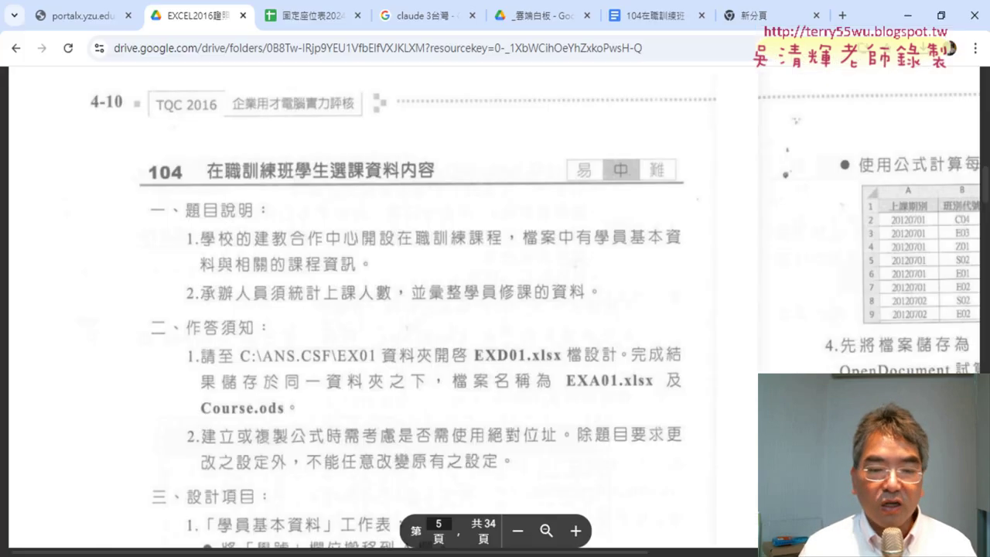
{"action": "scroll", "coordinate": [513, 325], "scroll_direction": "down", "scroll_amount": 2}
{"action": "scroll", "coordinate": [513, 325], "scroll_direction": "down", "scroll_amount": 3}
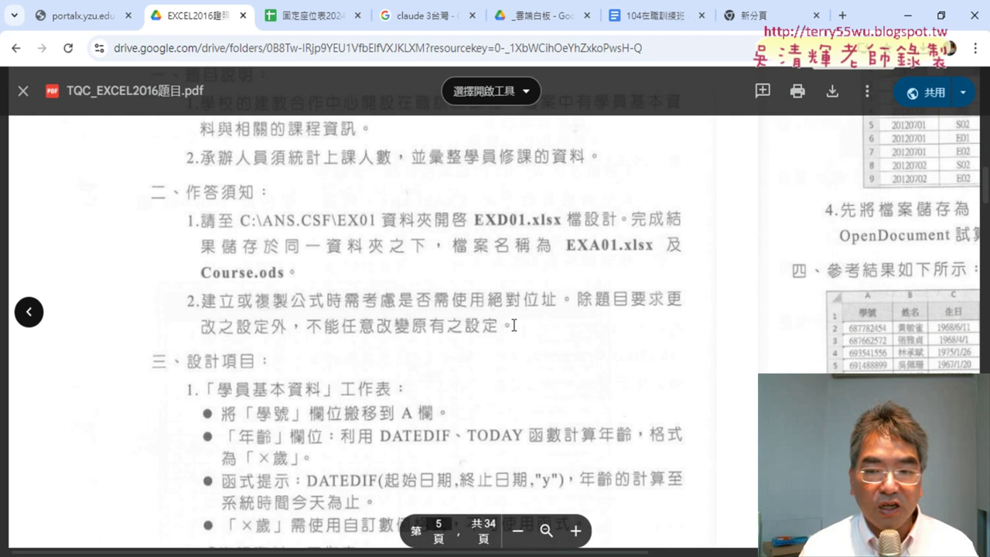
{"action": "scroll", "coordinate": [513, 325], "scroll_direction": "up", "scroll_amount": 1}
{"action": "scroll", "coordinate": [513, 325], "scroll_direction": "down", "scroll_amount": 1}
{"action": "scroll", "coordinate": [513, 325], "scroll_direction": "down", "scroll_amount": 3}
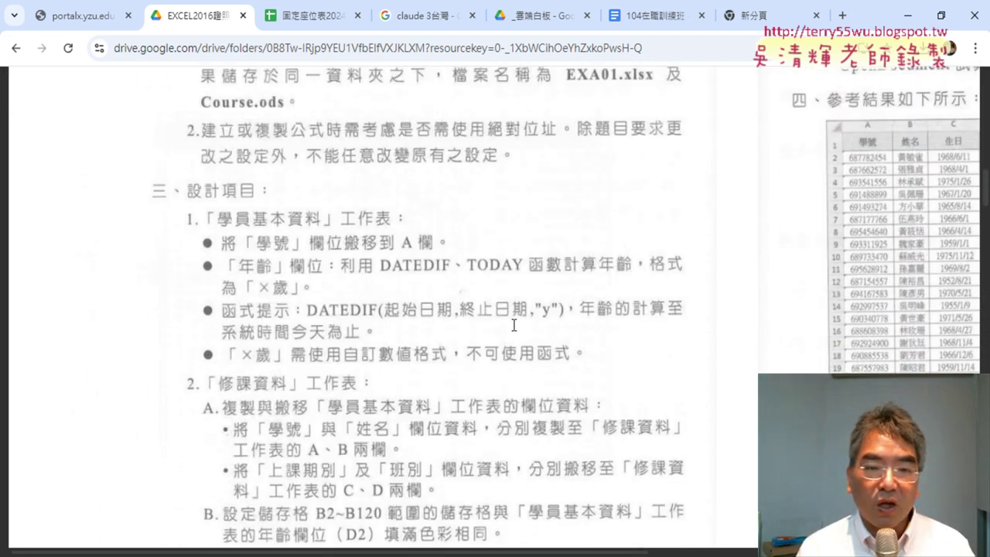
{"action": "scroll", "coordinate": [514, 324], "scroll_direction": "down", "scroll_amount": 2}
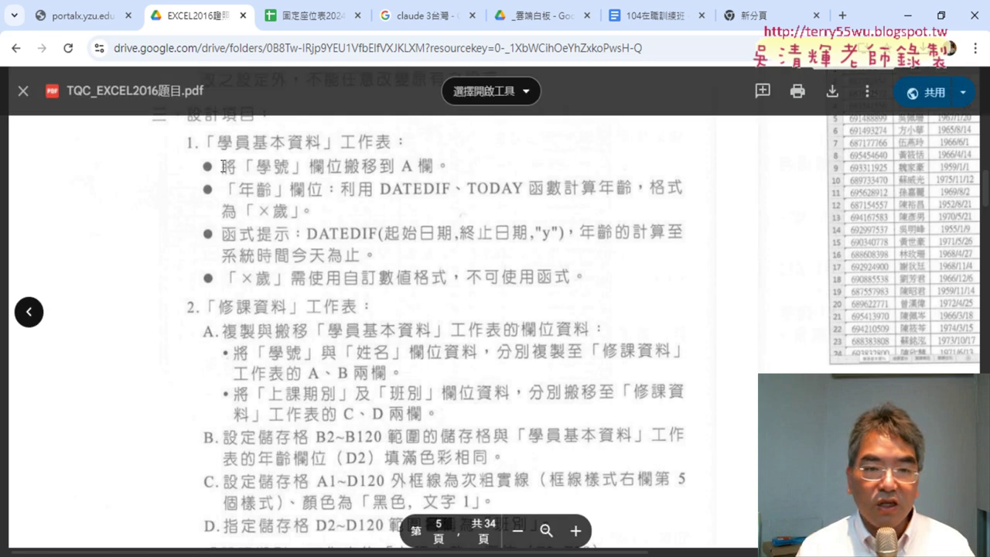
{"action": "scroll", "coordinate": [348, 209], "scroll_direction": "up", "scroll_amount": 2}
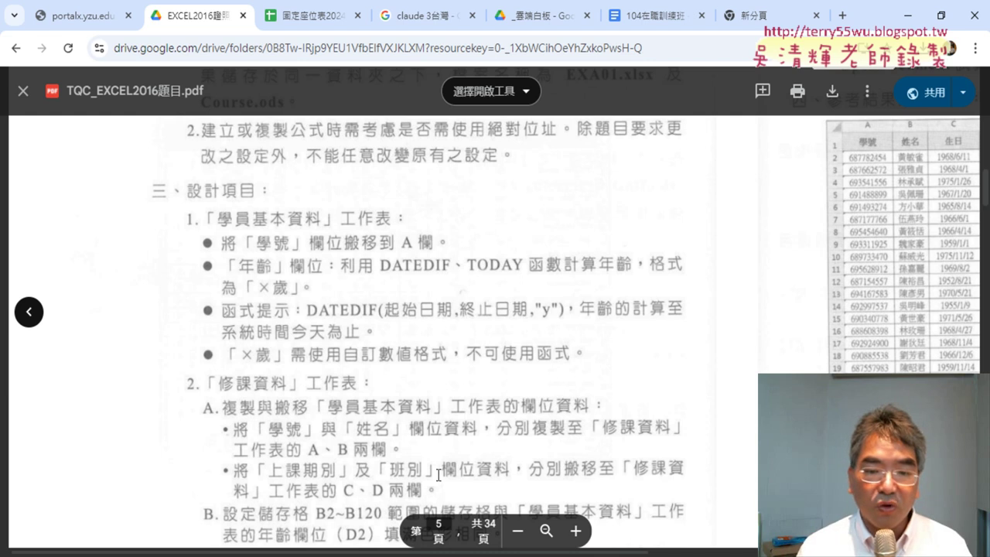
{"action": "key", "text": "alt+Tab"}
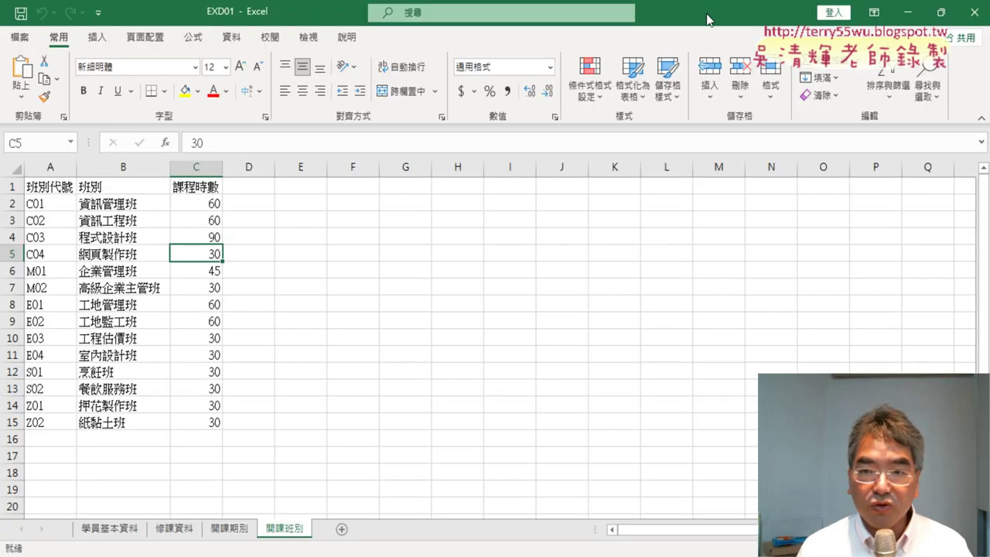
Restore and narrow the Excel window beside the PDF, showing the 學員基本資料 sheet.
{"action": "double_click", "coordinate": [709, 19]}
{"action": "left_click_drag", "start_coordinate": [796, 155], "coordinate": [681, 155]}
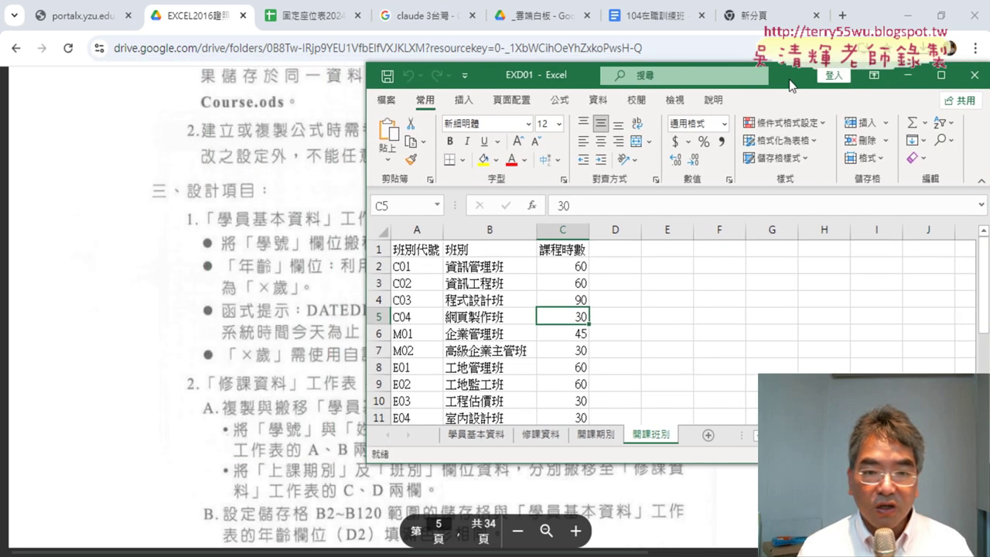
{"action": "left_click_drag", "start_coordinate": [480, 81], "coordinate": [794, 85]}
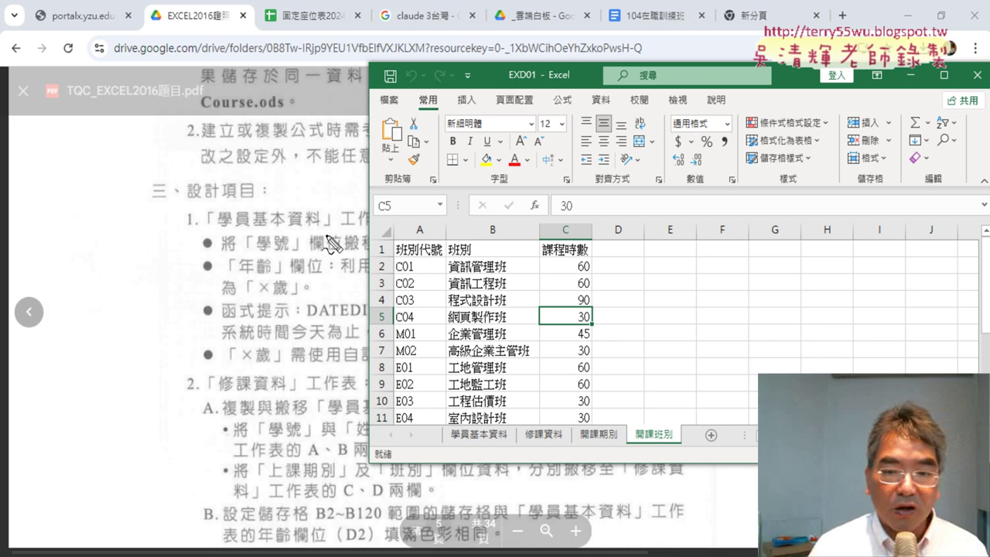
{"action": "left_click_drag", "start_coordinate": [445, 423], "coordinate": [449, 459]}
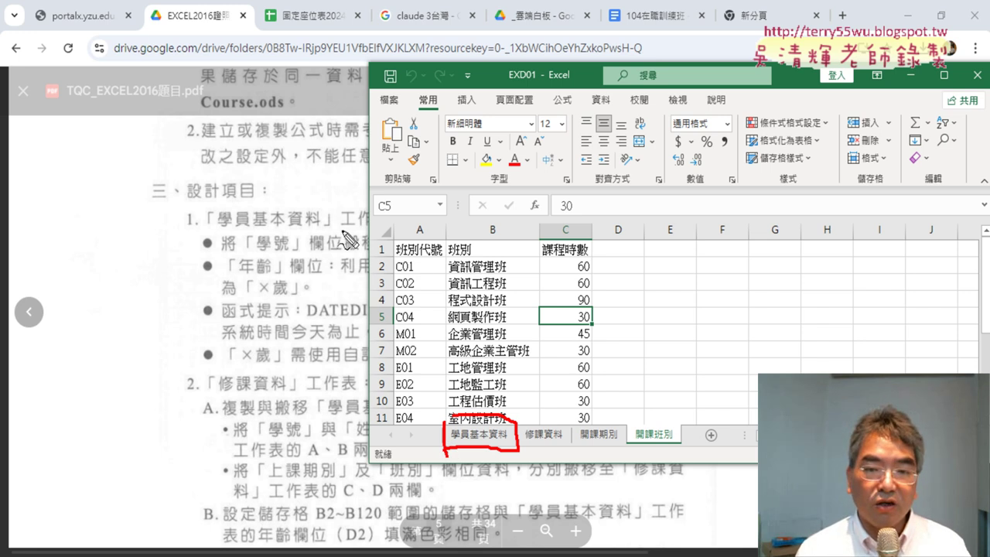
{"action": "left_click_drag", "start_coordinate": [341, 229], "coordinate": [406, 232]}
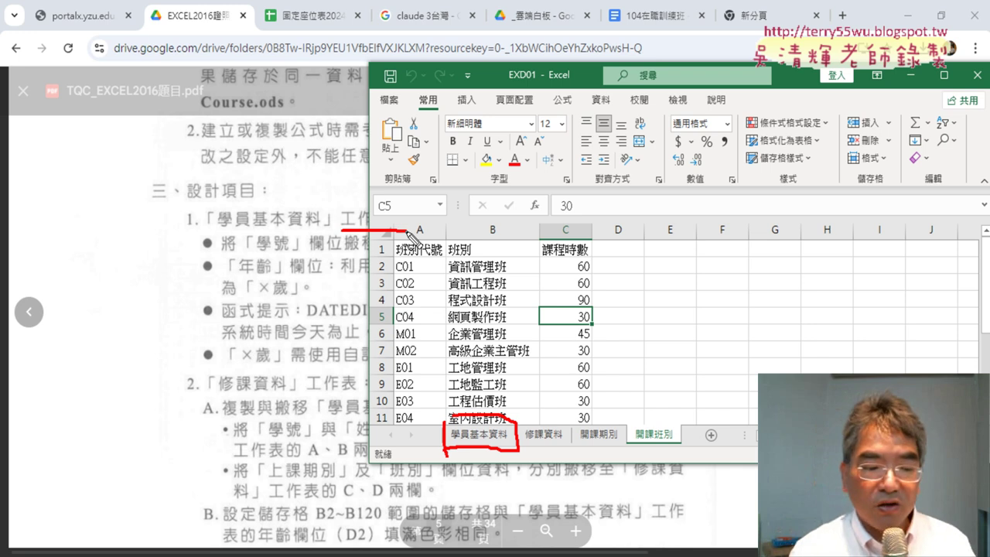
{"action": "key", "text": "Escape"}
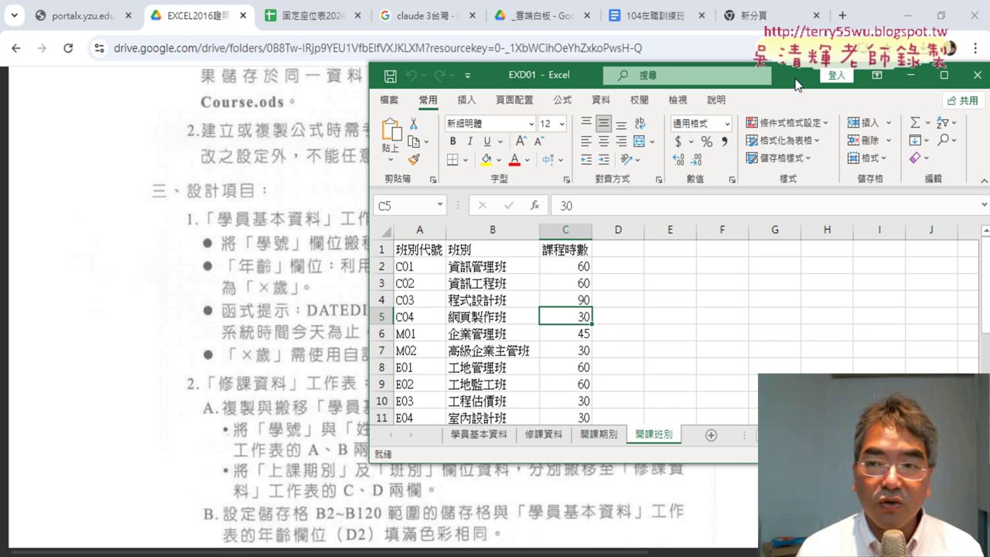
{"action": "left_click_drag", "start_coordinate": [796, 85], "coordinate": [841, 82]}
{"action": "left_click", "coordinate": [531, 433]}
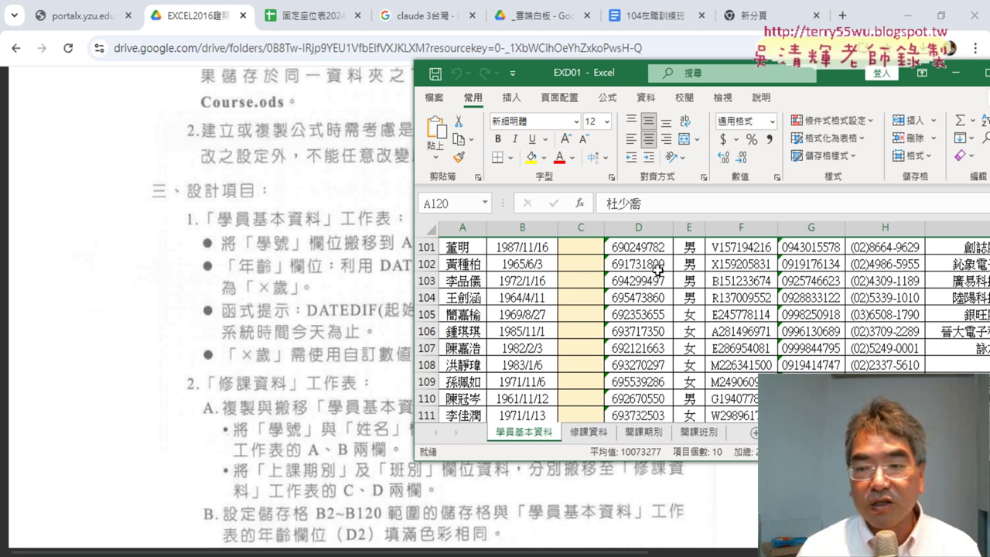
{"action": "scroll", "coordinate": [656, 269], "scroll_direction": "up", "scroll_amount": 11}
{"action": "scroll", "coordinate": [656, 269], "scroll_direction": "up", "scroll_amount": 12}
{"action": "scroll", "coordinate": [657, 269], "scroll_direction": "up", "scroll_amount": 11}
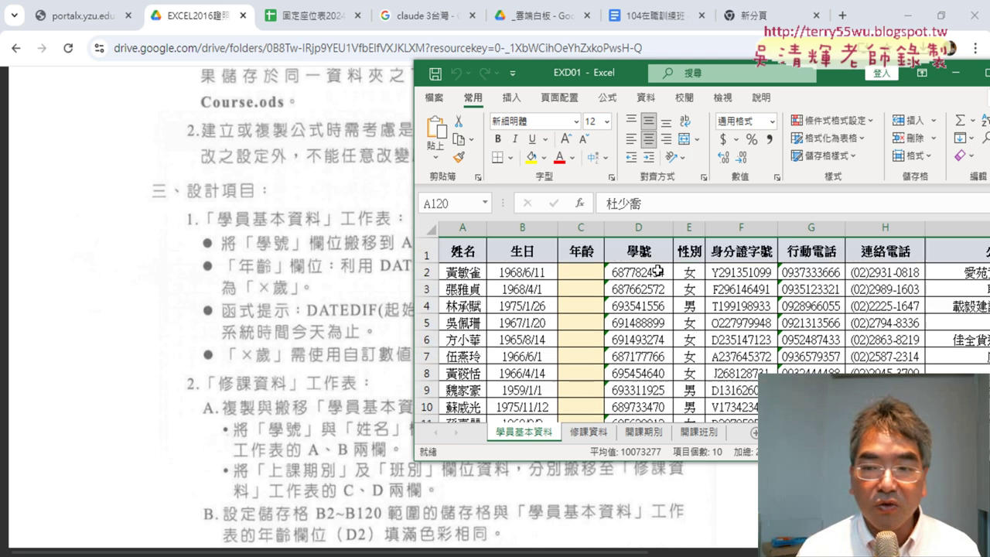
{"action": "left_click", "coordinate": [652, 227]}
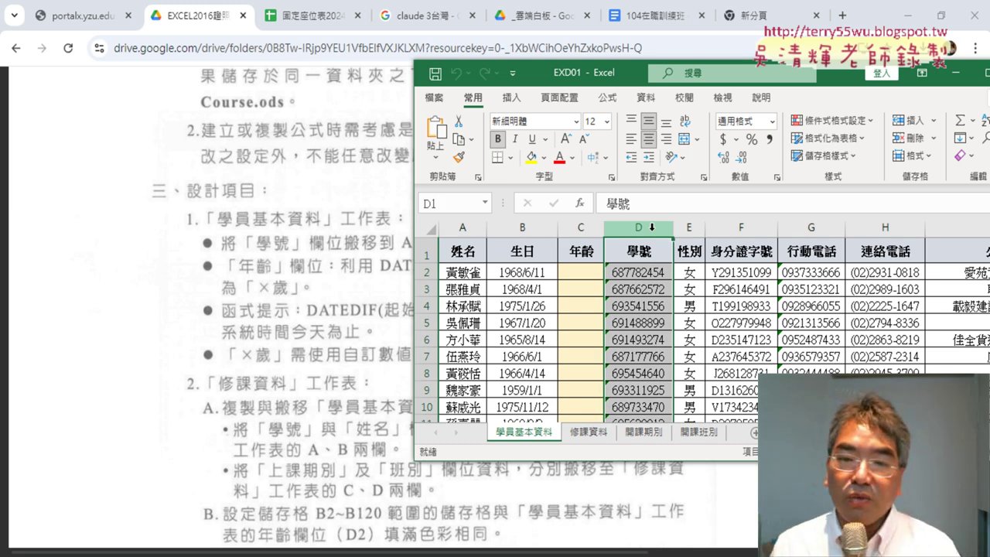
{"action": "left_click", "coordinate": [643, 258]}
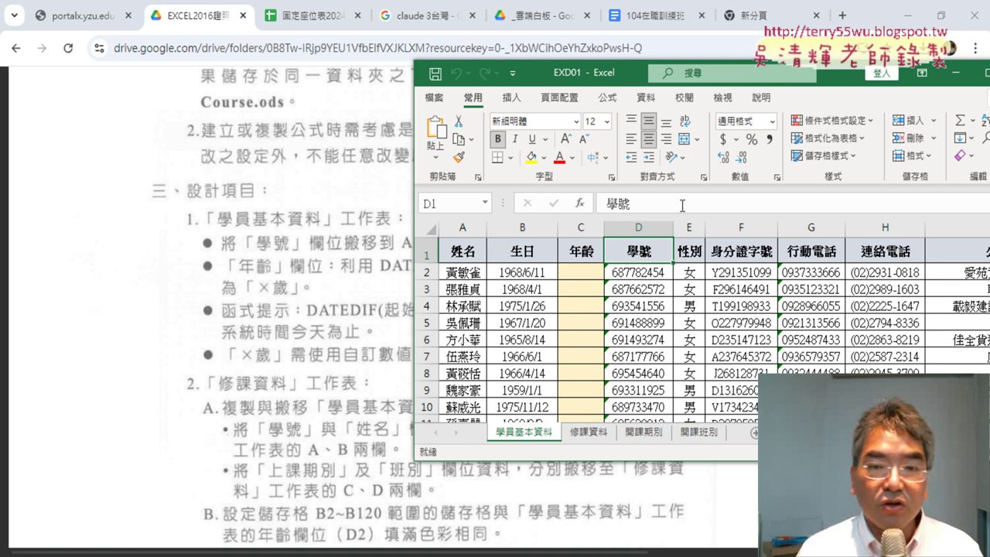
{"action": "left_click_drag", "start_coordinate": [841, 78], "coordinate": [880, 76]}
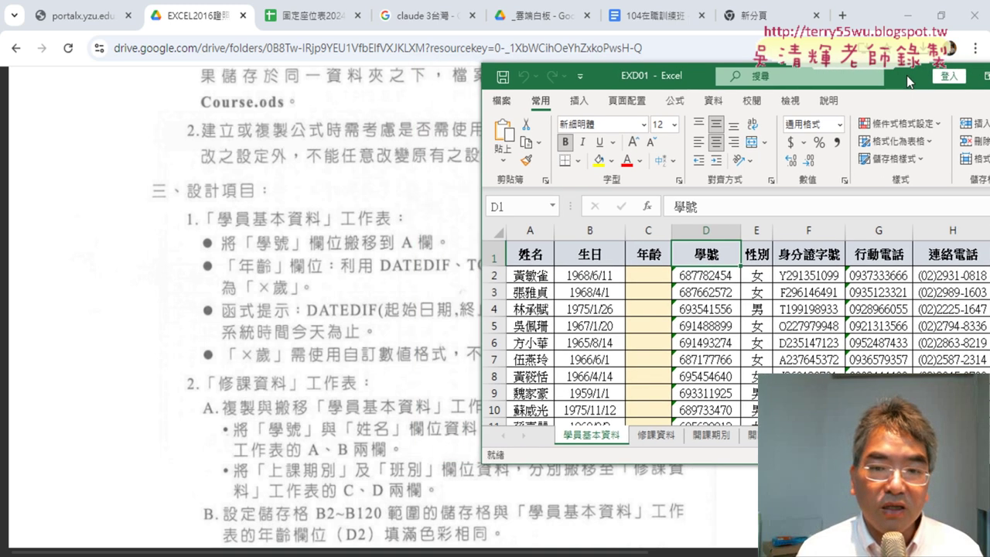
{"action": "left_click", "coordinate": [679, 224]}
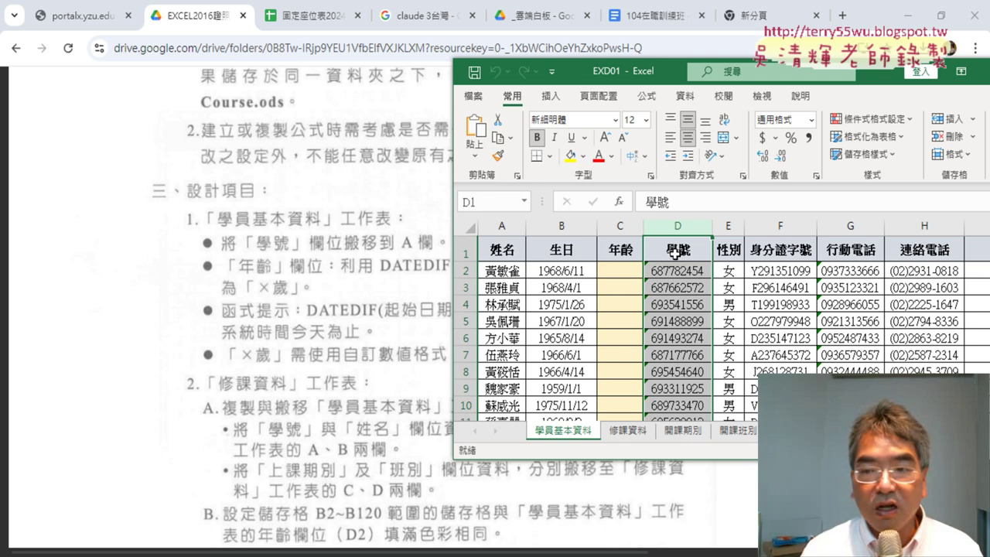
Cut the 學號 column and insert it as column A, before 姓名.
{"action": "right_click", "coordinate": [678, 226]}
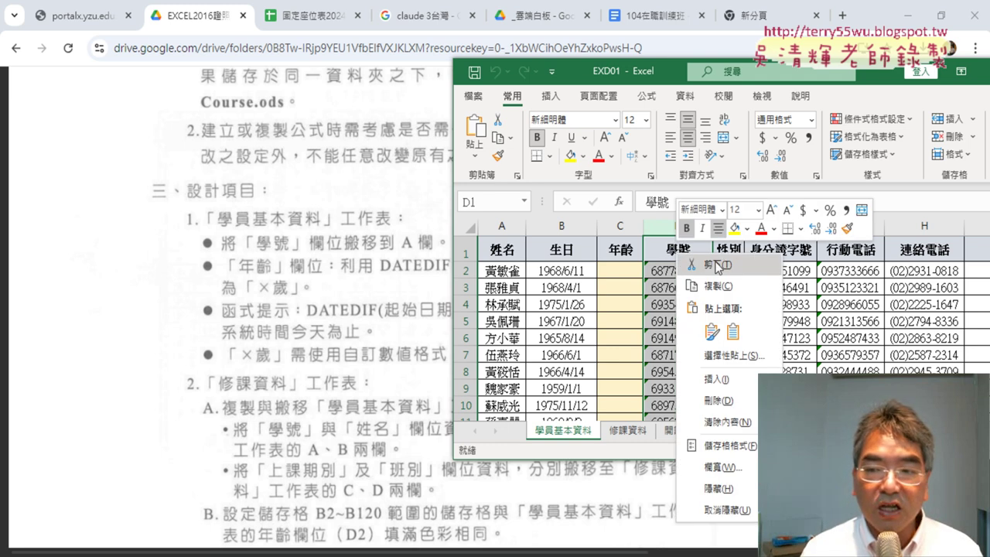
{"action": "left_click", "coordinate": [716, 266]}
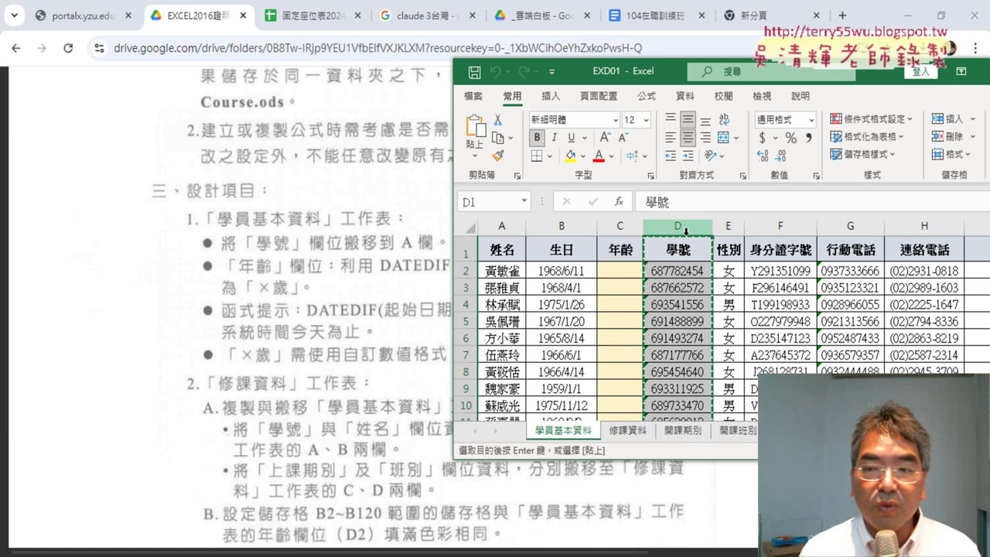
{"action": "left_click", "coordinate": [504, 227]}
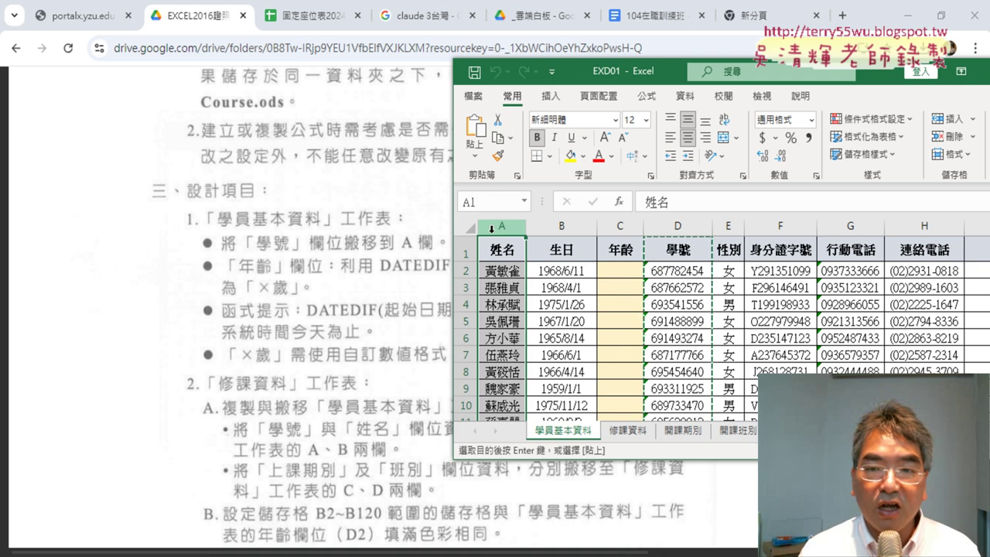
{"action": "right_click", "coordinate": [493, 226]}
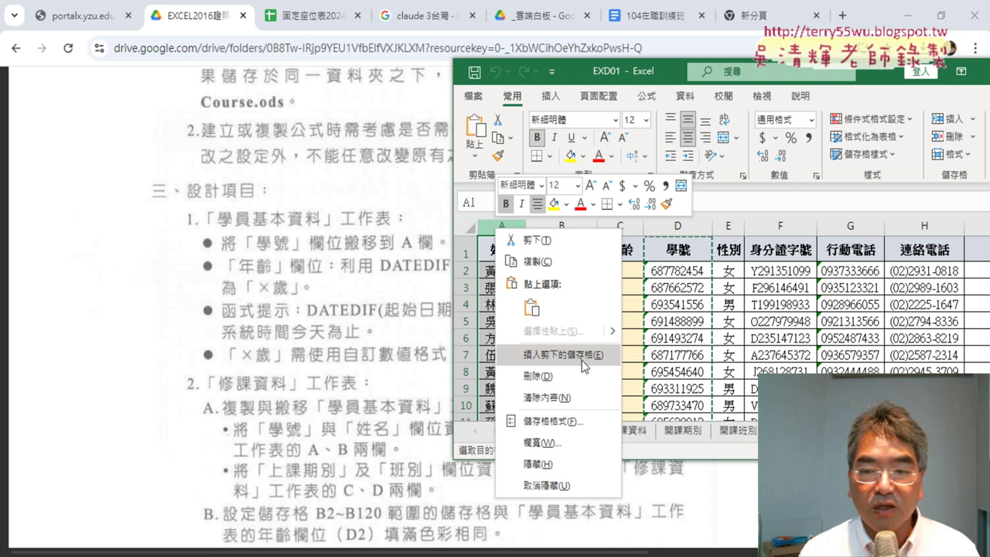
{"action": "left_click", "coordinate": [582, 364]}
{"action": "left_click", "coordinate": [508, 218]}
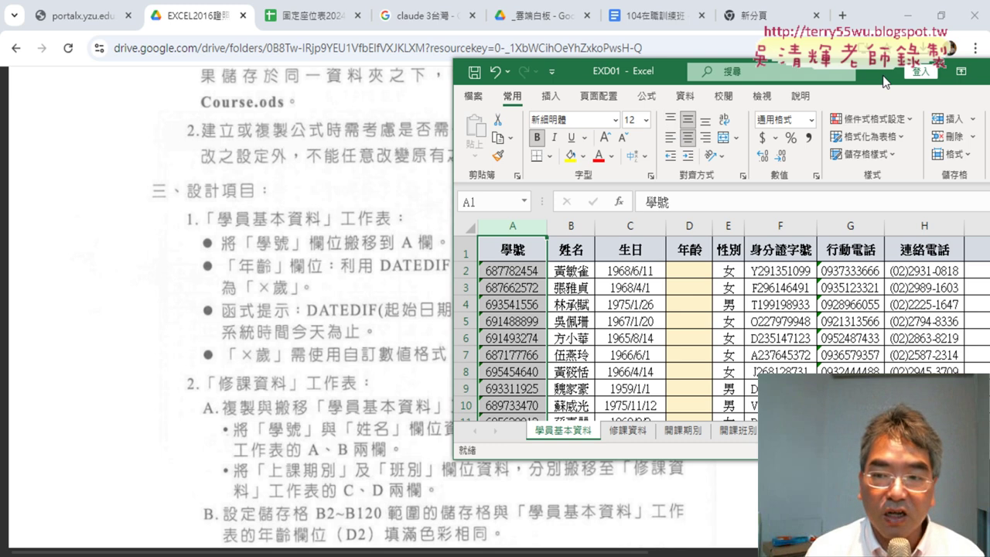
Move the workbook aside, select the first 年齡 cell D2, and bring the task PDF forward.
{"action": "mouse_move", "coordinate": [884, 82]}
{"action": "left_mouse_down"}
{"action": "mouse_move", "coordinate": [908, 72]}
{"action": "mouse_move", "coordinate": [871, 75]}
{"action": "left_mouse_up"}
{"action": "left_click", "coordinate": [681, 263]}
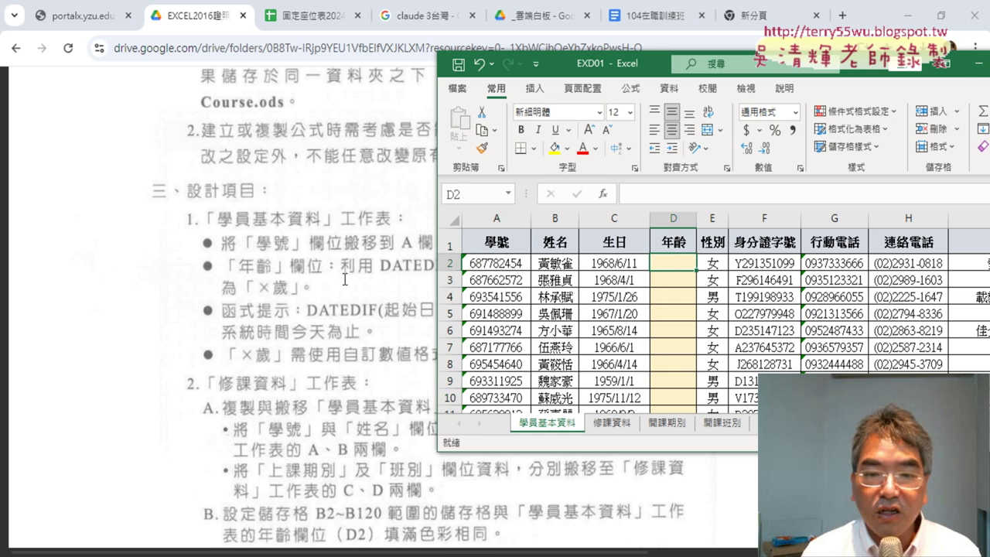
{"action": "left_click", "coordinate": [411, 277]}
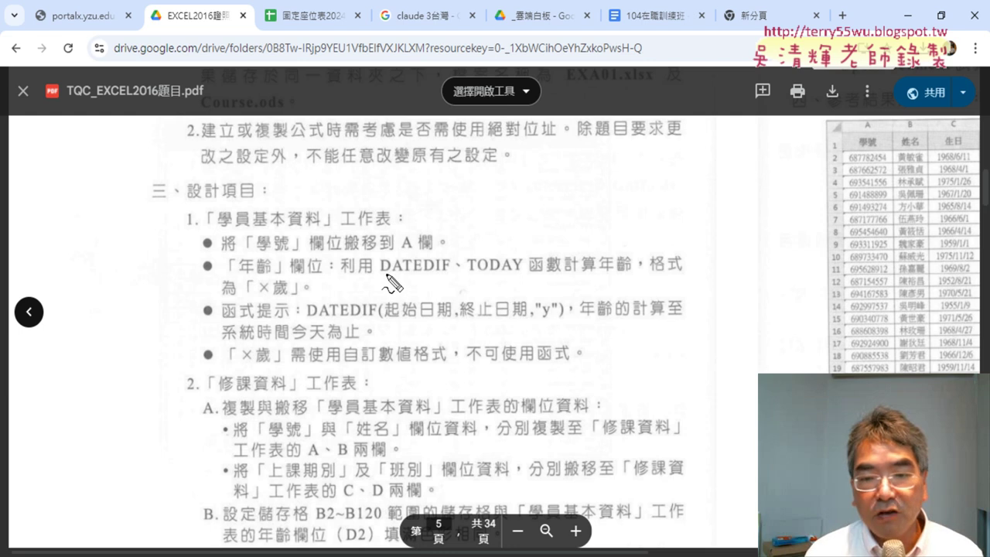
{"action": "left_click_drag", "start_coordinate": [380, 272], "coordinate": [539, 273]}
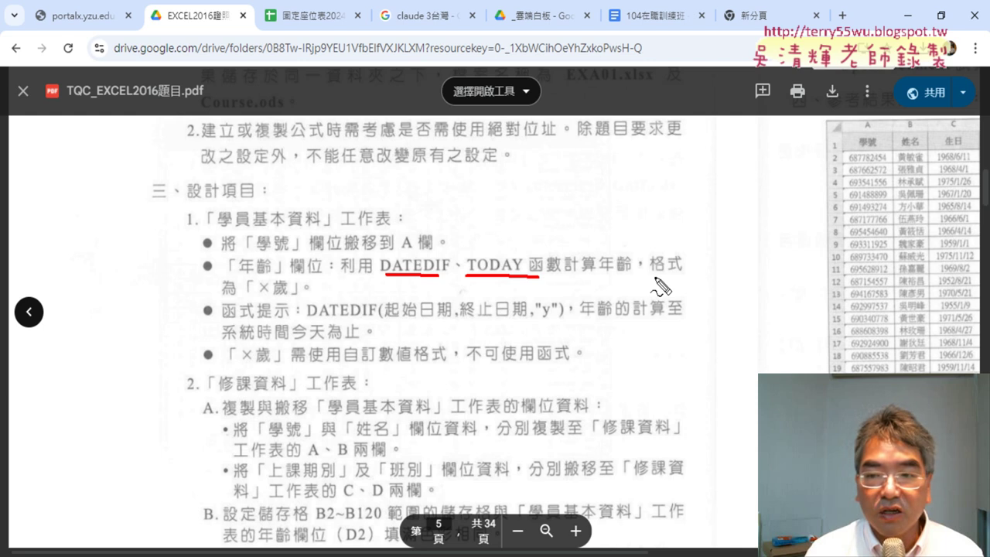
{"action": "left_click_drag", "start_coordinate": [654, 274], "coordinate": [686, 272]}
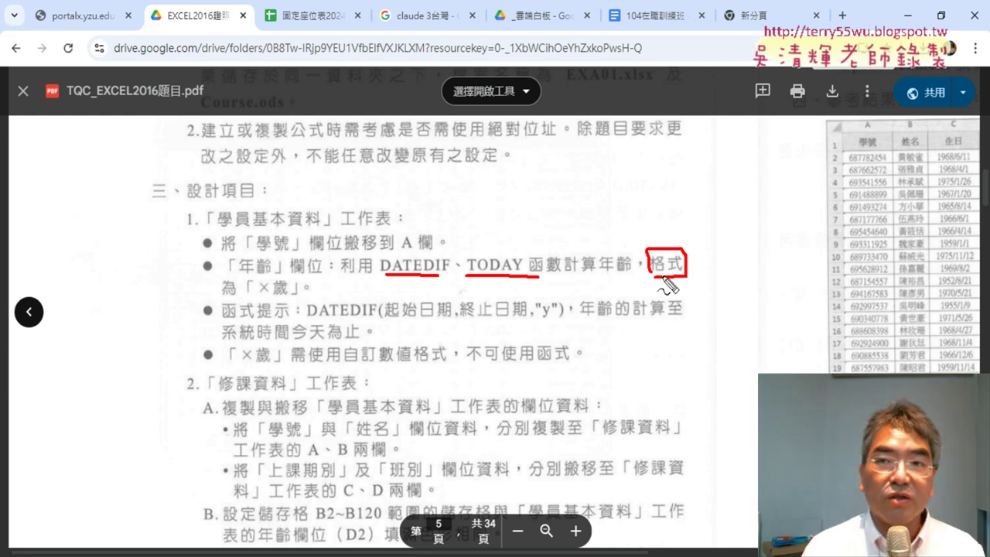
{"action": "left_click_drag", "start_coordinate": [270, 296], "coordinate": [288, 296]}
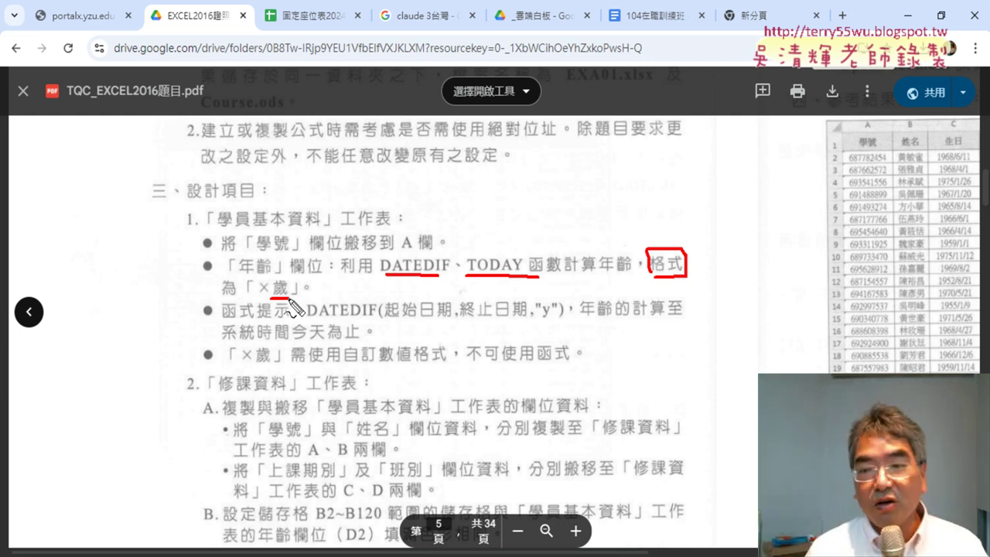
{"action": "mouse_move", "coordinate": [645, 190]}
{"action": "left_mouse_down"}
{"action": "mouse_move", "coordinate": [656, 244]}
{"action": "mouse_move", "coordinate": [668, 224]}
{"action": "left_mouse_up"}
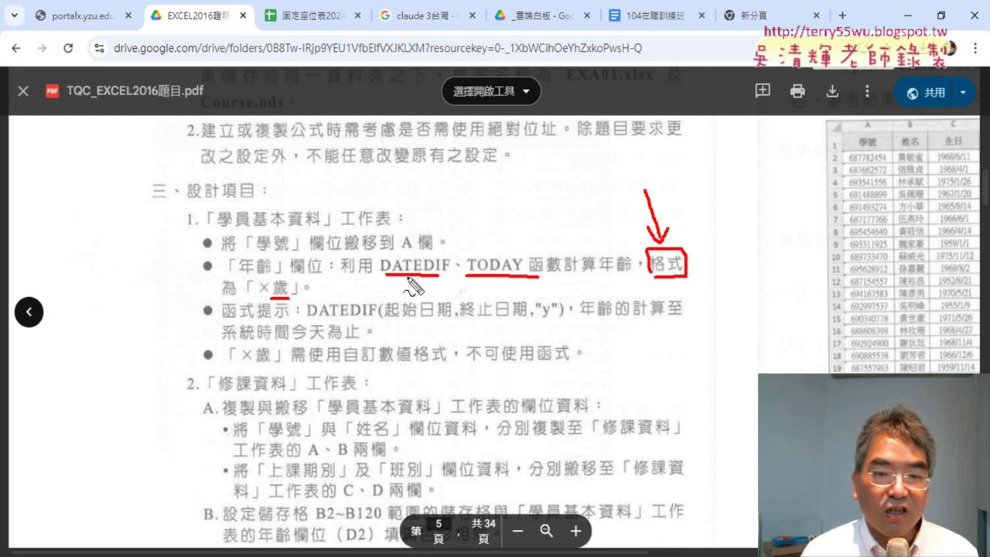
{"action": "key", "text": "Escape"}
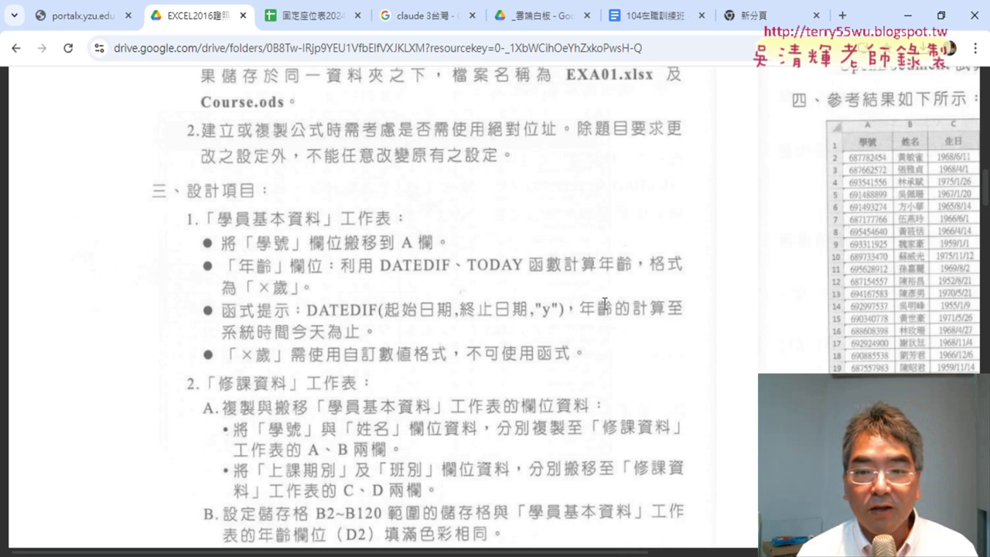
Search 'chat' in a new Chrome tab and start ChatGPT from the ChatGPT | OpenAI result.
{"action": "left_click", "coordinate": [770, 19]}
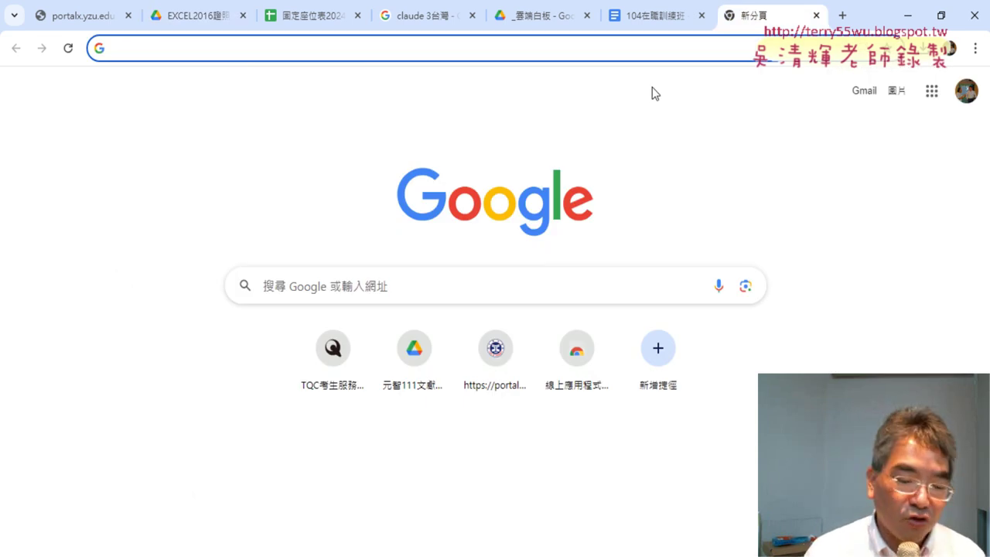
{"action": "type", "text": "ㄒ"}
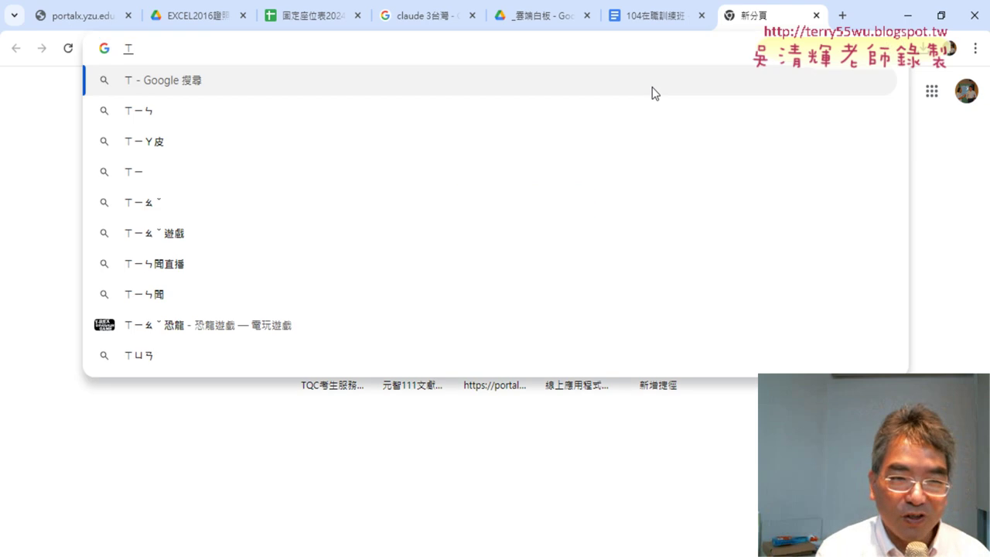
{"action": "key", "text": "BackSpace"}
{"action": "type", "text": "c"}
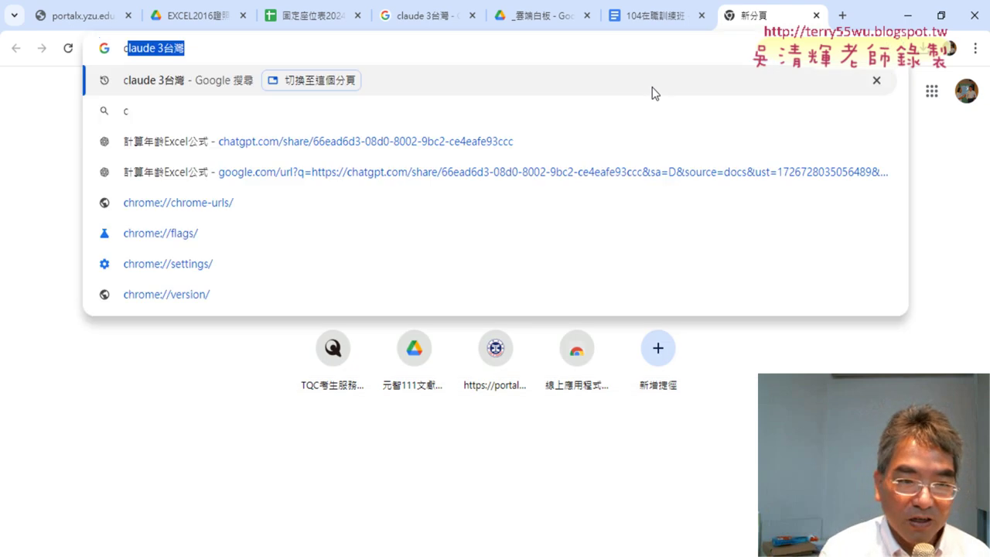
{"action": "type", "text": "ha"}
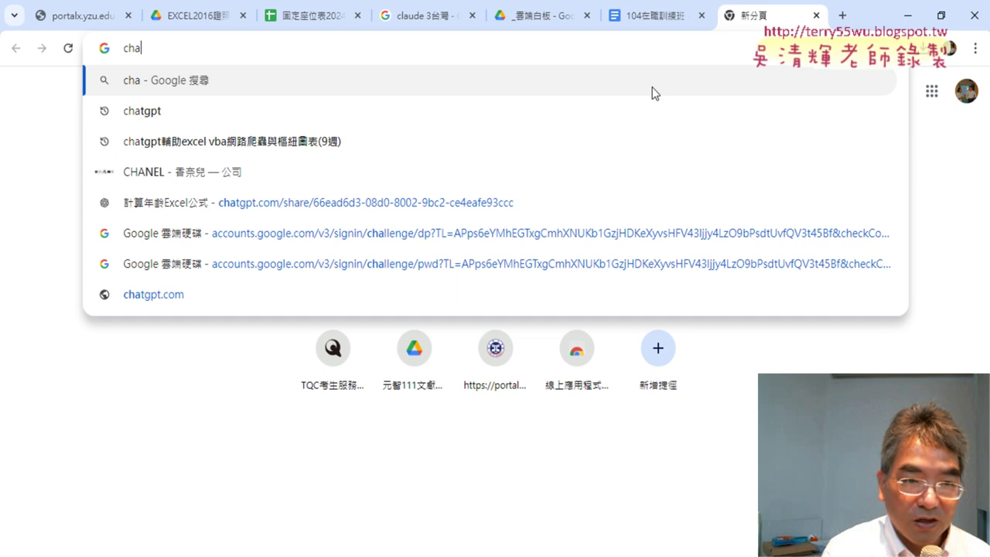
{"action": "type", "text": "t"}
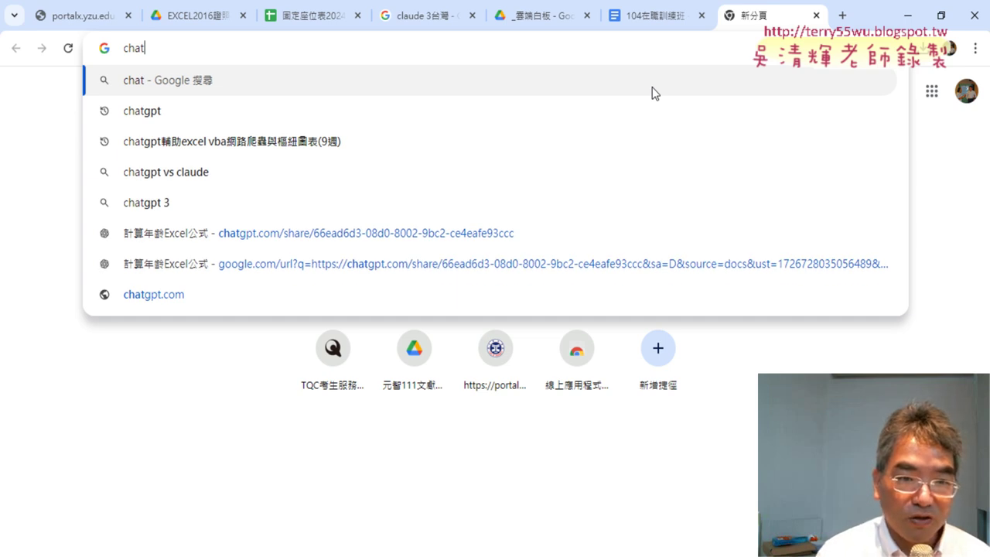
{"action": "key", "text": "Down"}
{"action": "key", "text": "Return"}
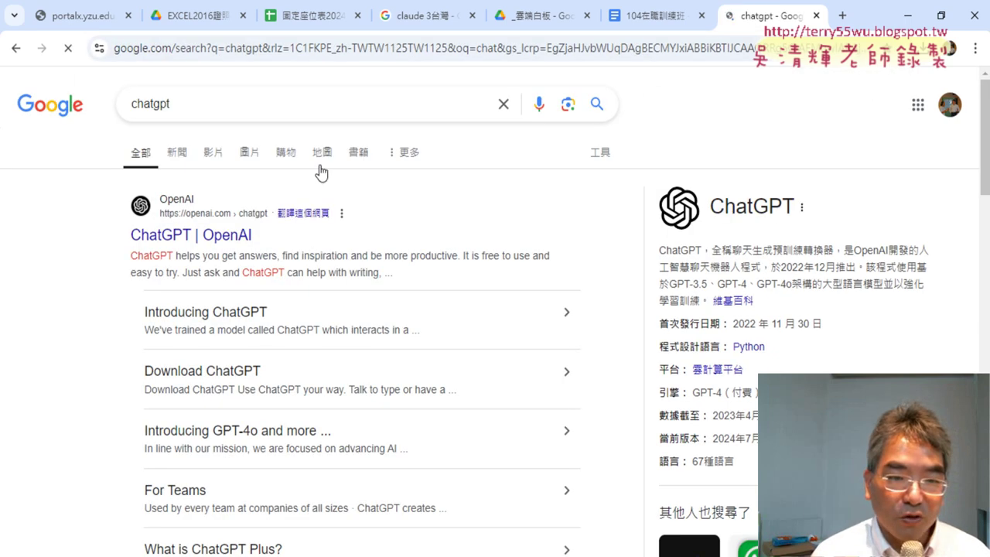
{"action": "left_click", "coordinate": [183, 238]}
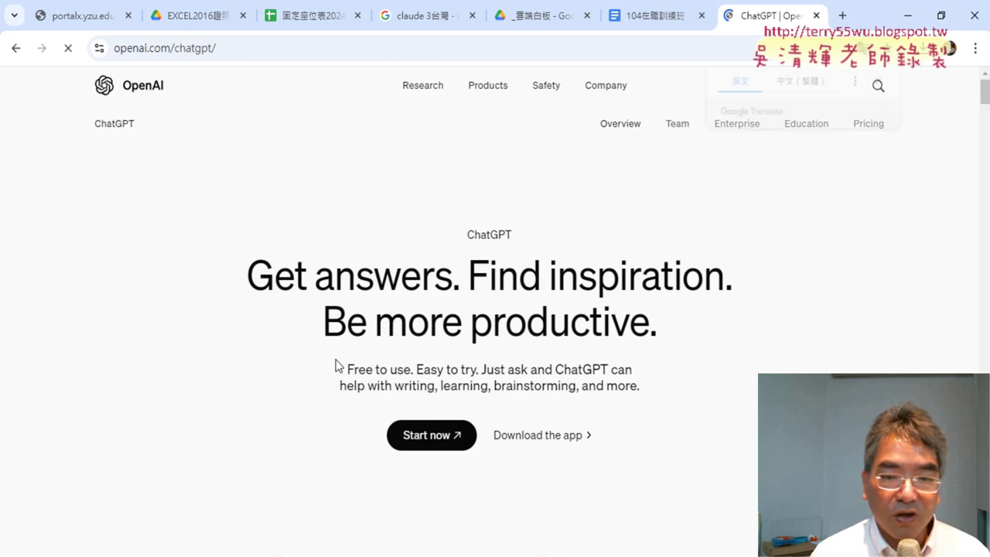
{"action": "left_click", "coordinate": [433, 437]}
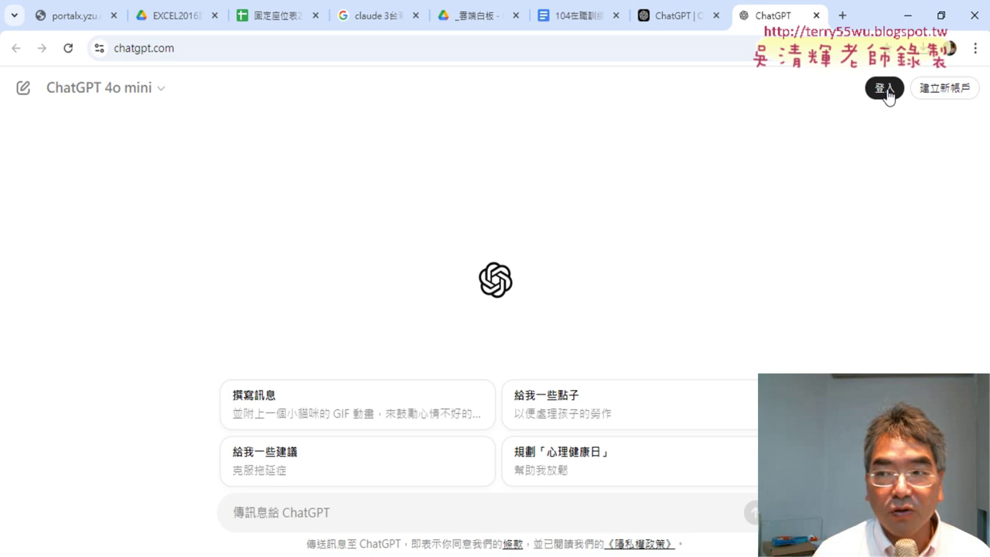
Go to ChatGPT's 登入 page and choose to continue with a Google account.
{"action": "left_click", "coordinate": [883, 91]}
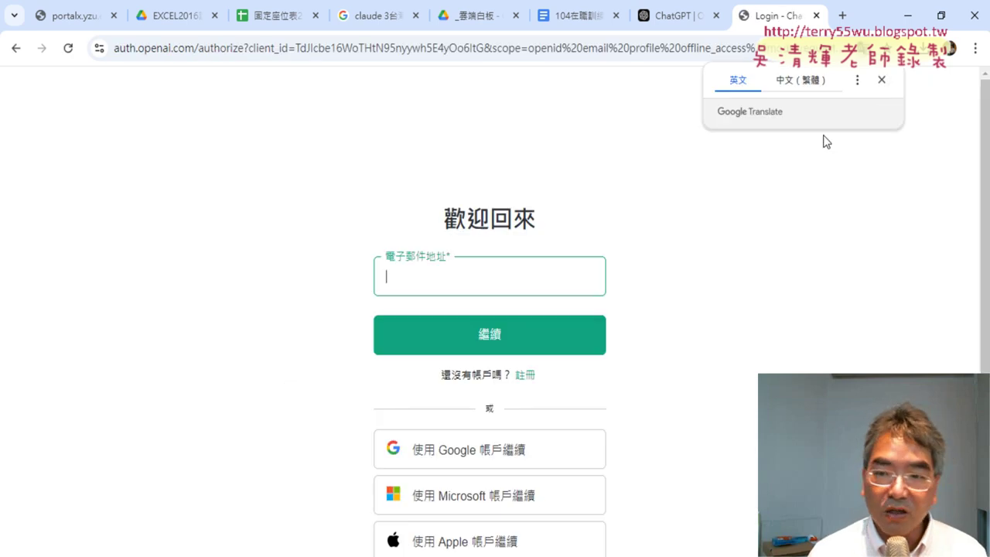
{"action": "scroll", "coordinate": [706, 320], "scroll_direction": "down", "scroll_amount": 2}
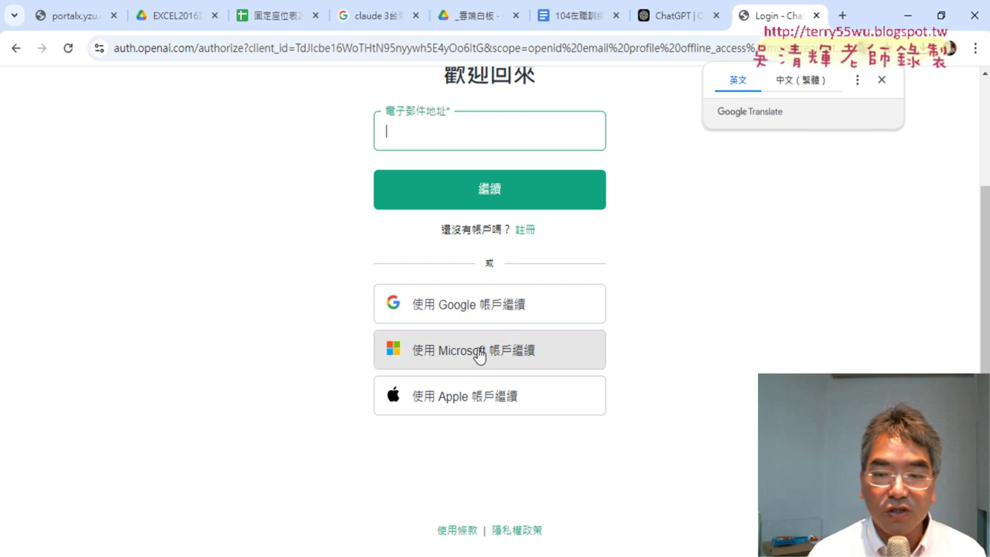
{"action": "left_click", "coordinate": [508, 299]}
{"action": "left_click", "coordinate": [509, 299]}
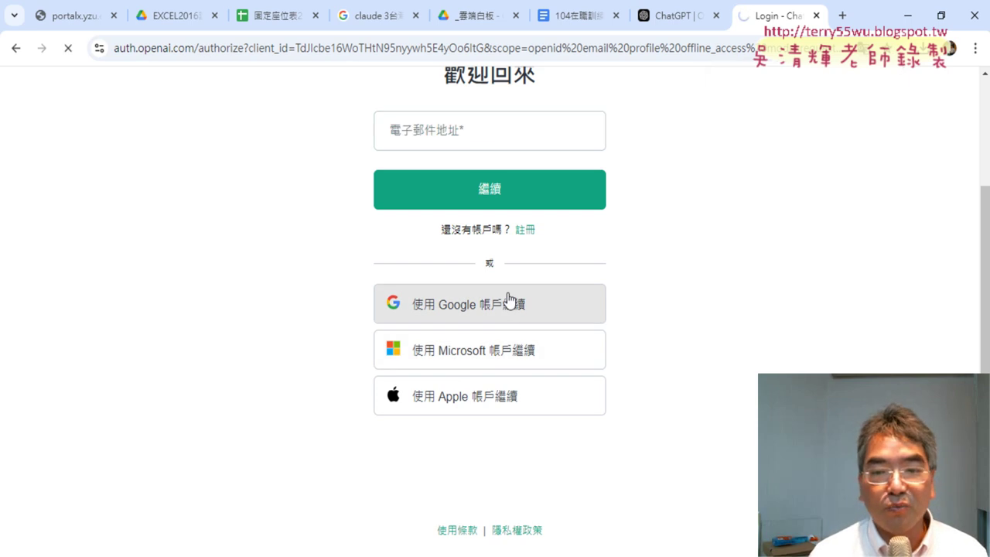